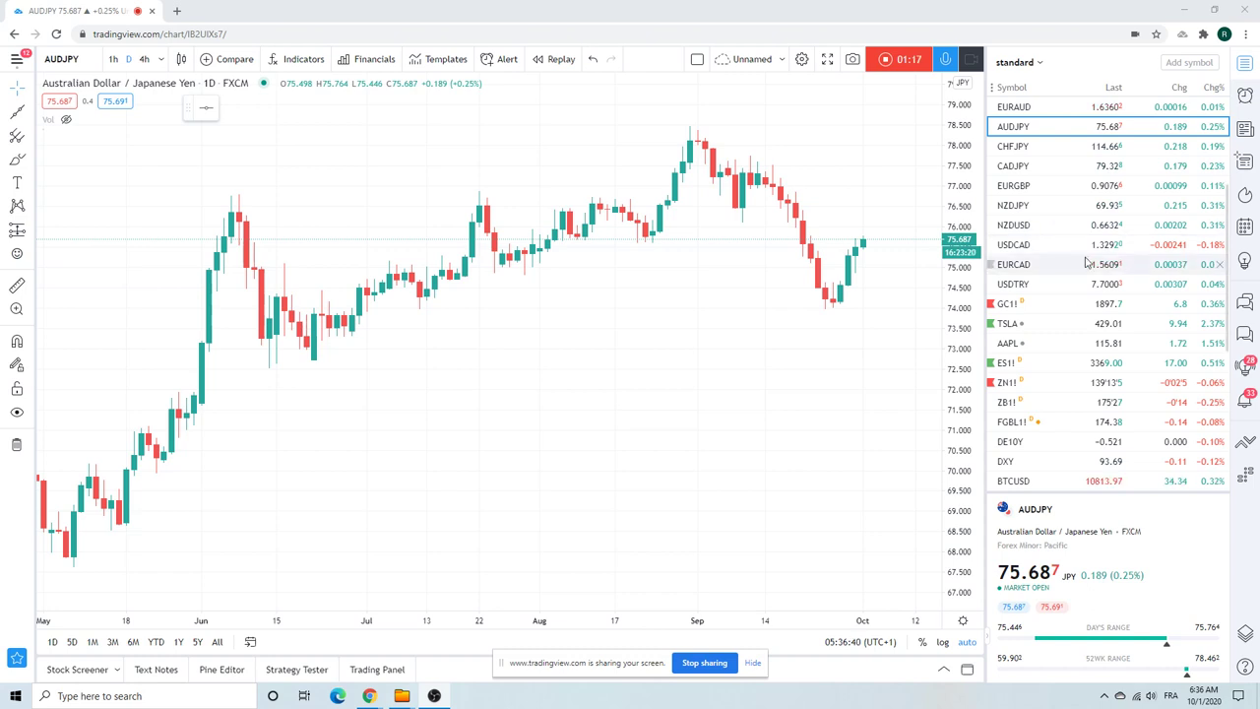
Load the EURAUD, USDZAR, ES1! and finally USDJPY charts from the watchlist.
{"action": "scroll", "coordinate": [1072, 292], "scroll_direction": "up", "scroll_amount": 5}
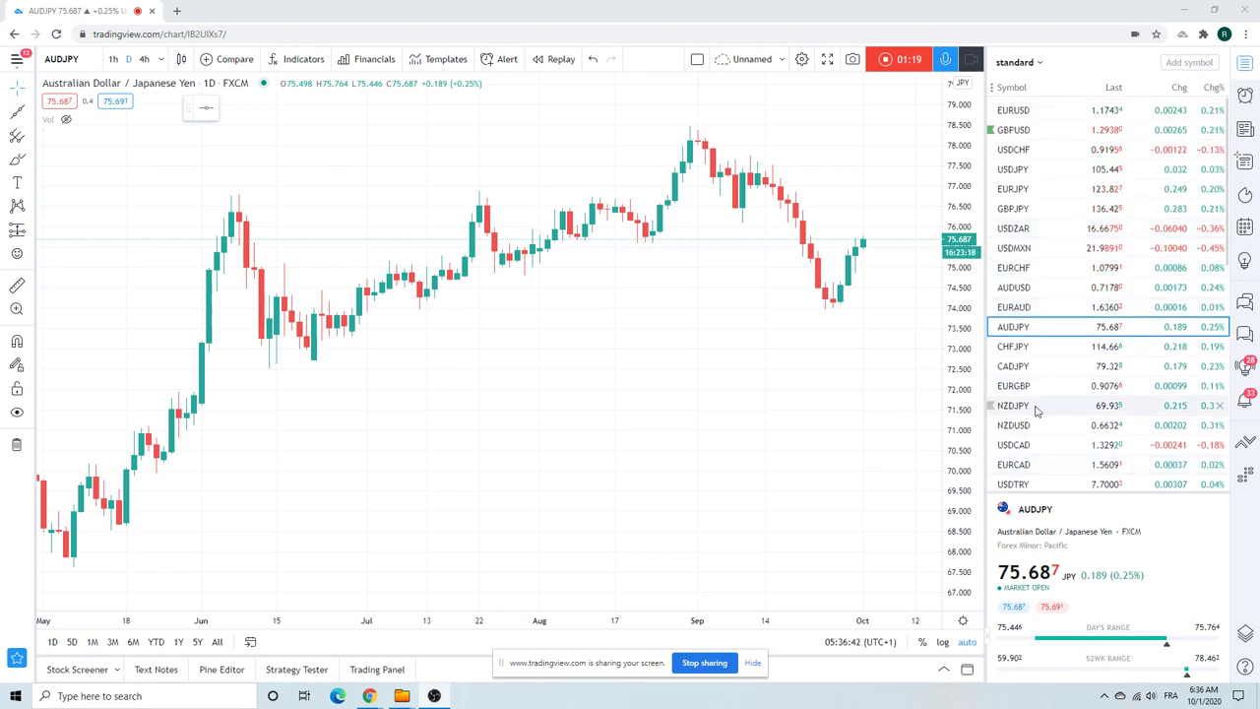
{"action": "left_click", "coordinate": [1043, 307]}
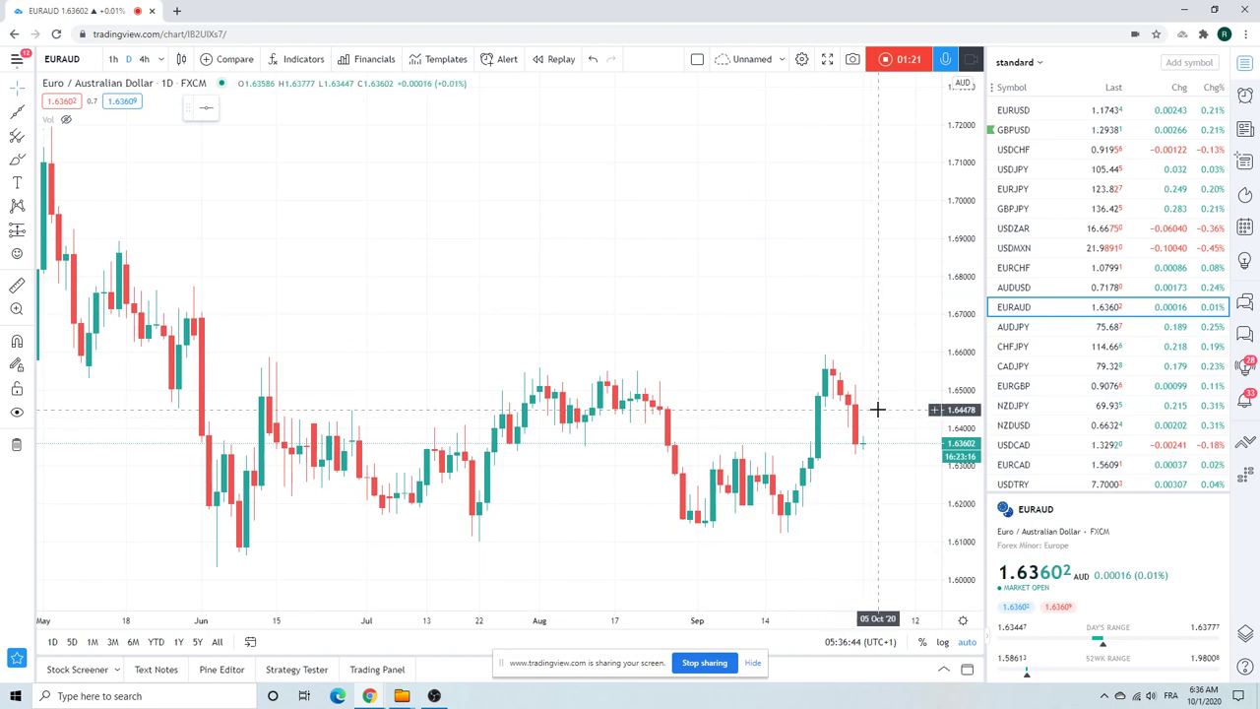
{"action": "left_click", "coordinate": [1019, 228]}
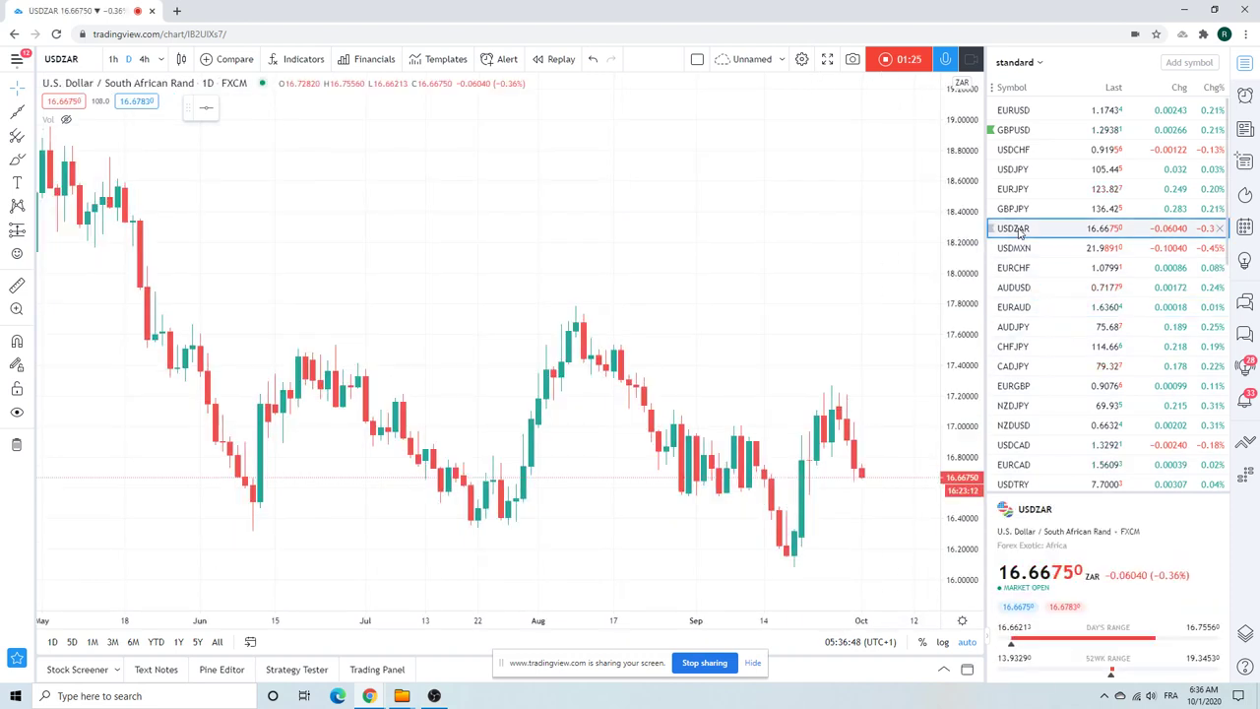
{"action": "scroll", "coordinate": [1047, 304], "scroll_direction": "down", "scroll_amount": 5}
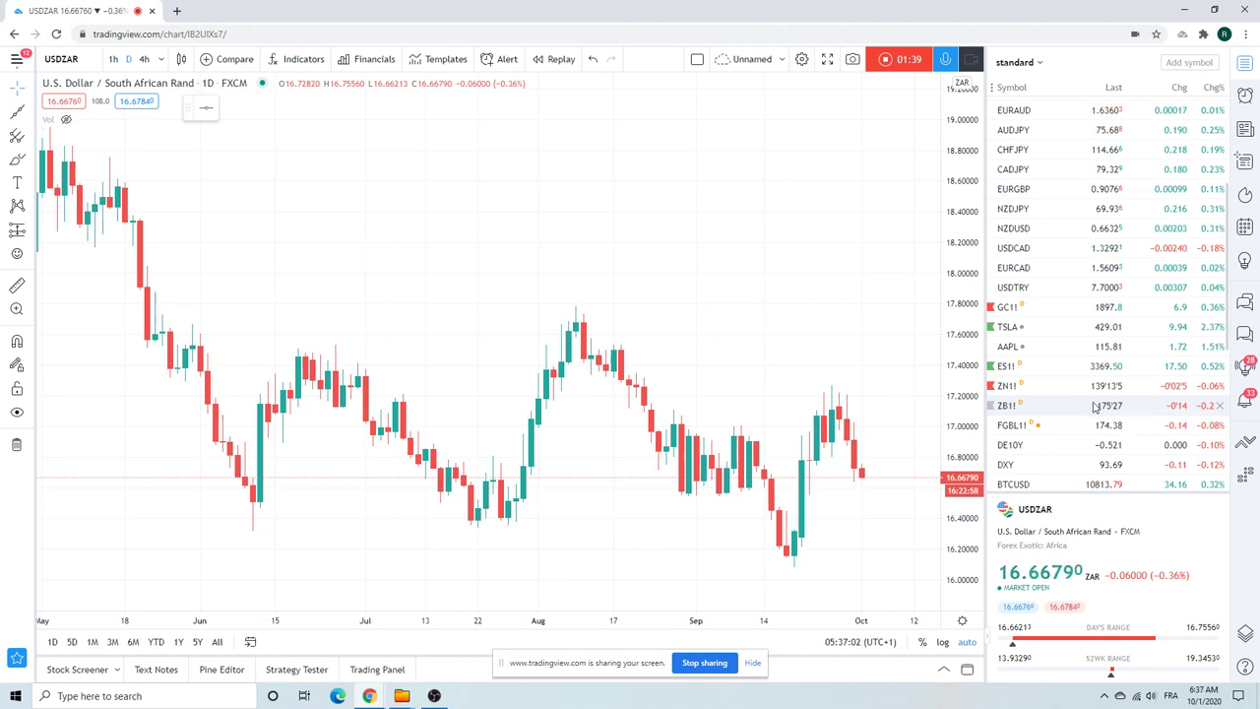
{"action": "left_click", "coordinate": [1055, 365]}
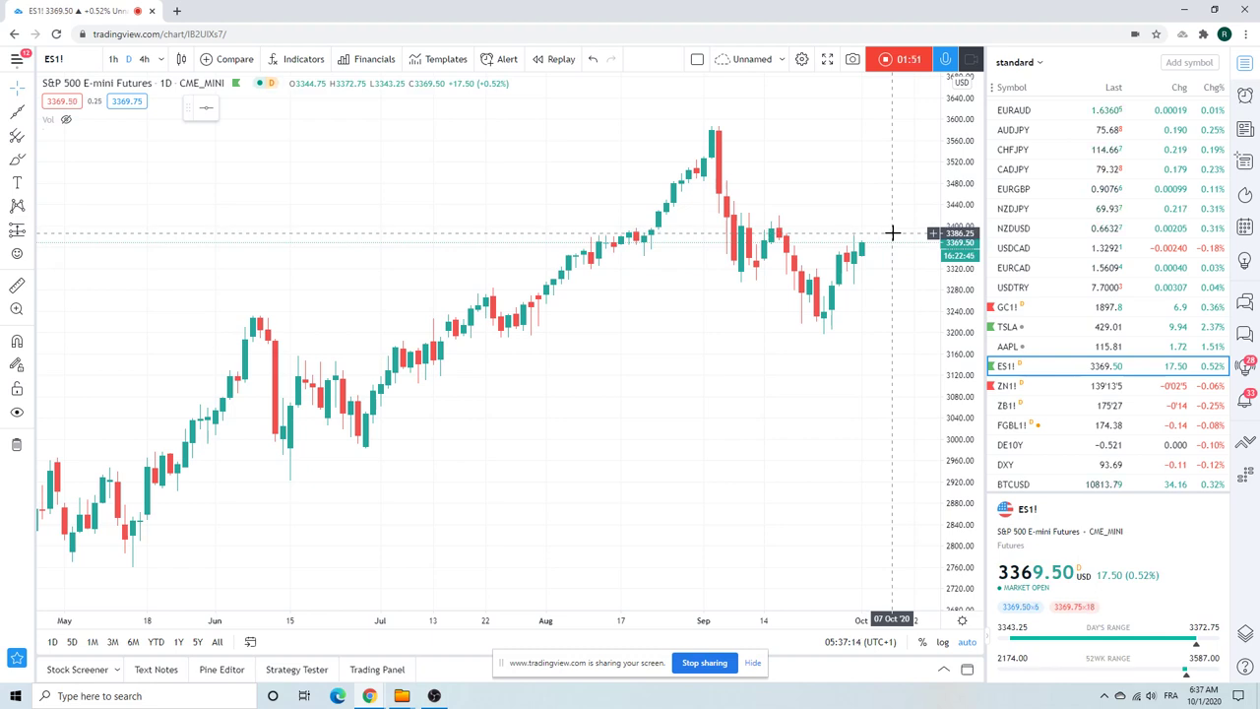
{"action": "scroll", "coordinate": [1115, 340], "scroll_direction": "up", "scroll_amount": 5}
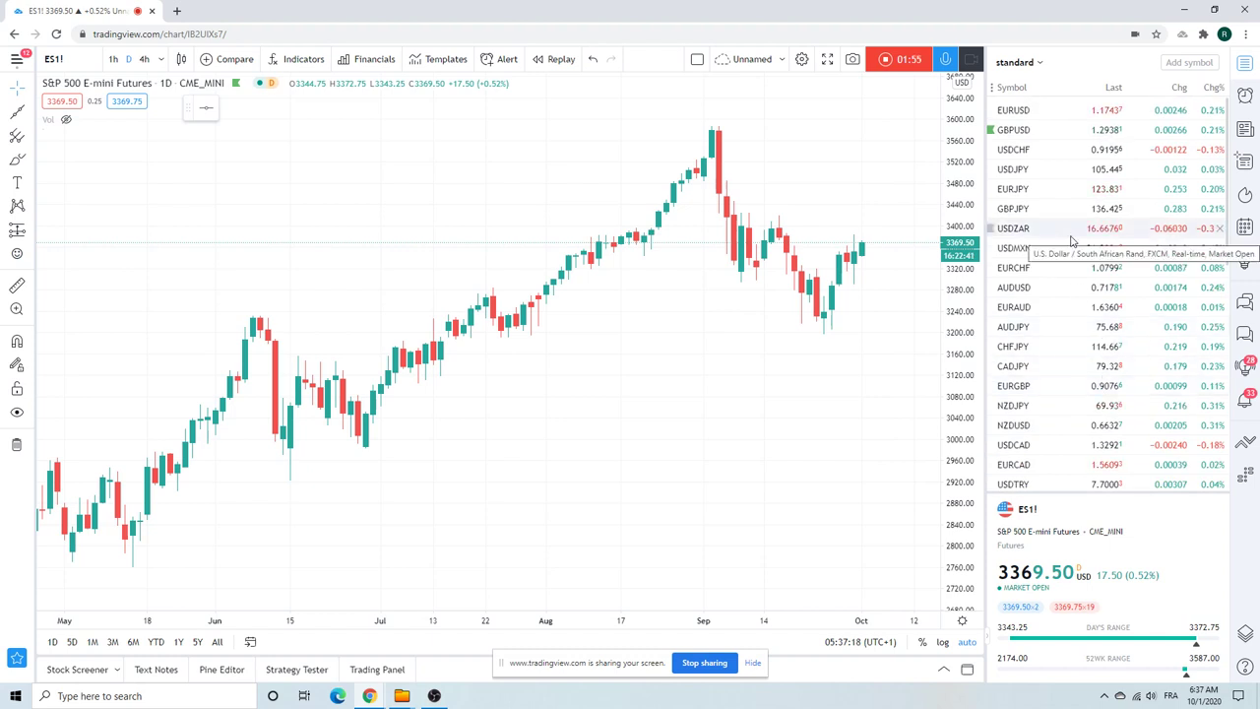
{"action": "left_click", "coordinate": [1021, 172]}
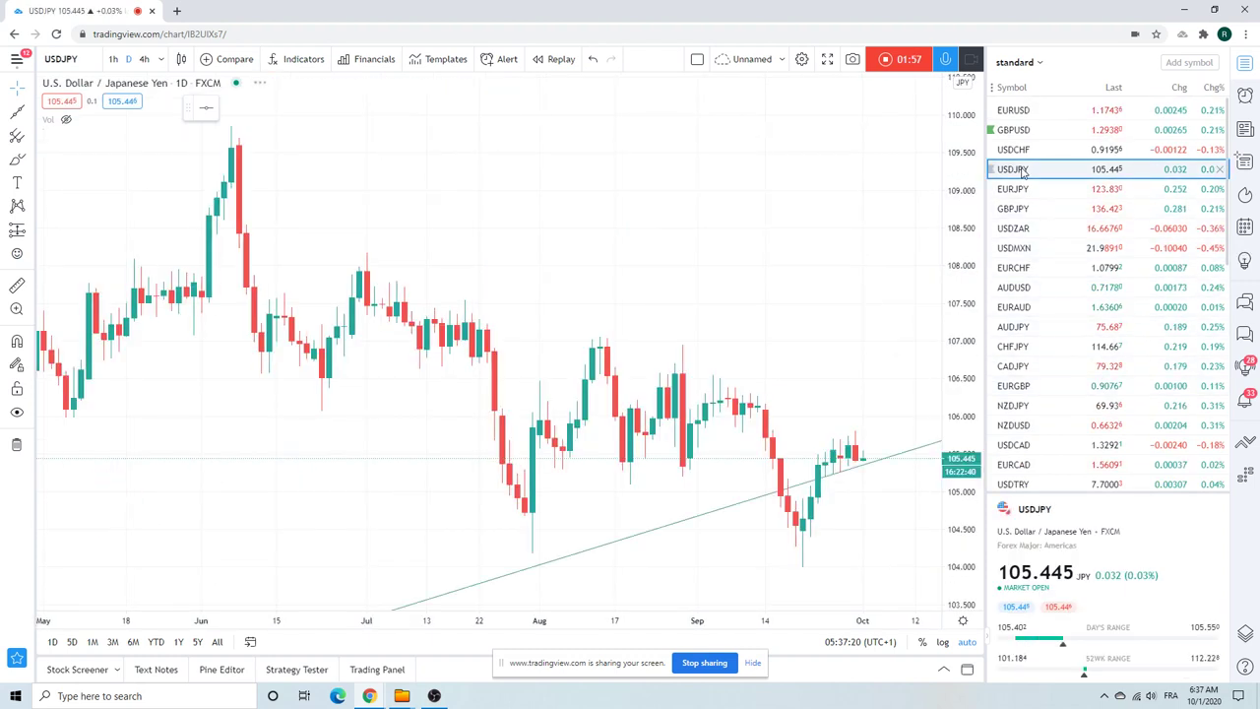
Put USDJPY on 4-hour candles, then load the GBPJPY chart.
{"action": "left_click", "coordinate": [145, 59]}
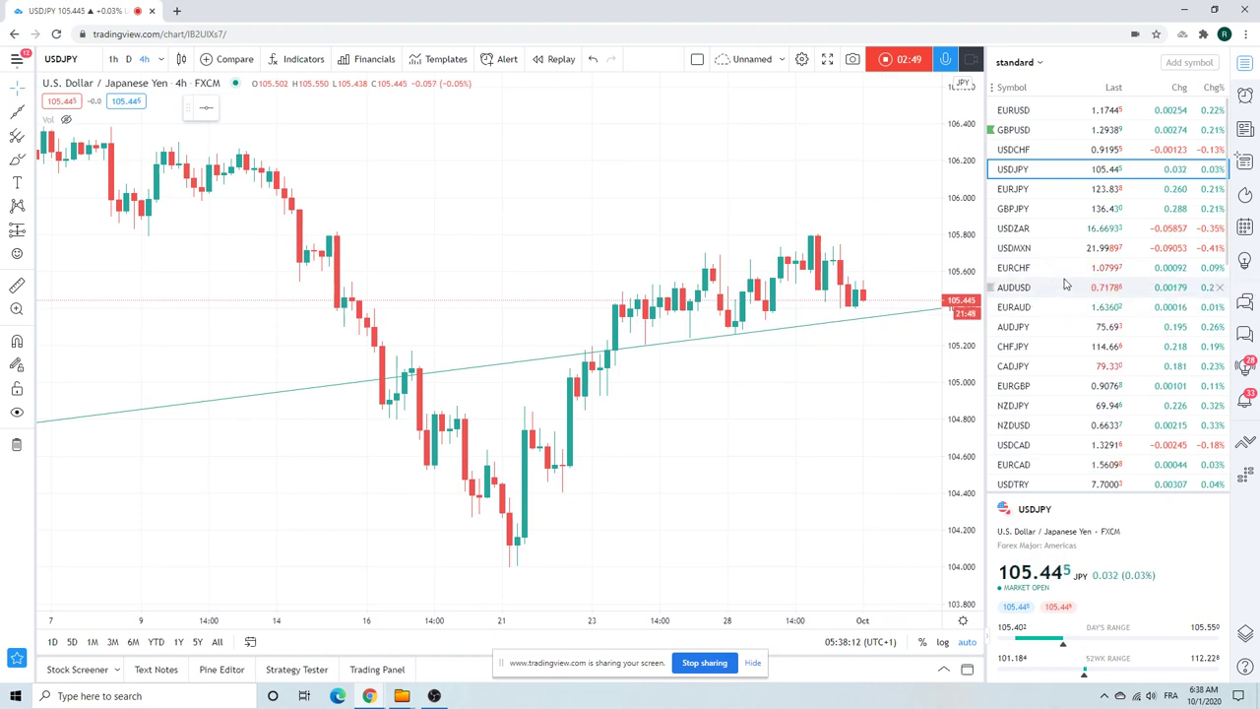
{"action": "left_click", "coordinate": [1033, 216]}
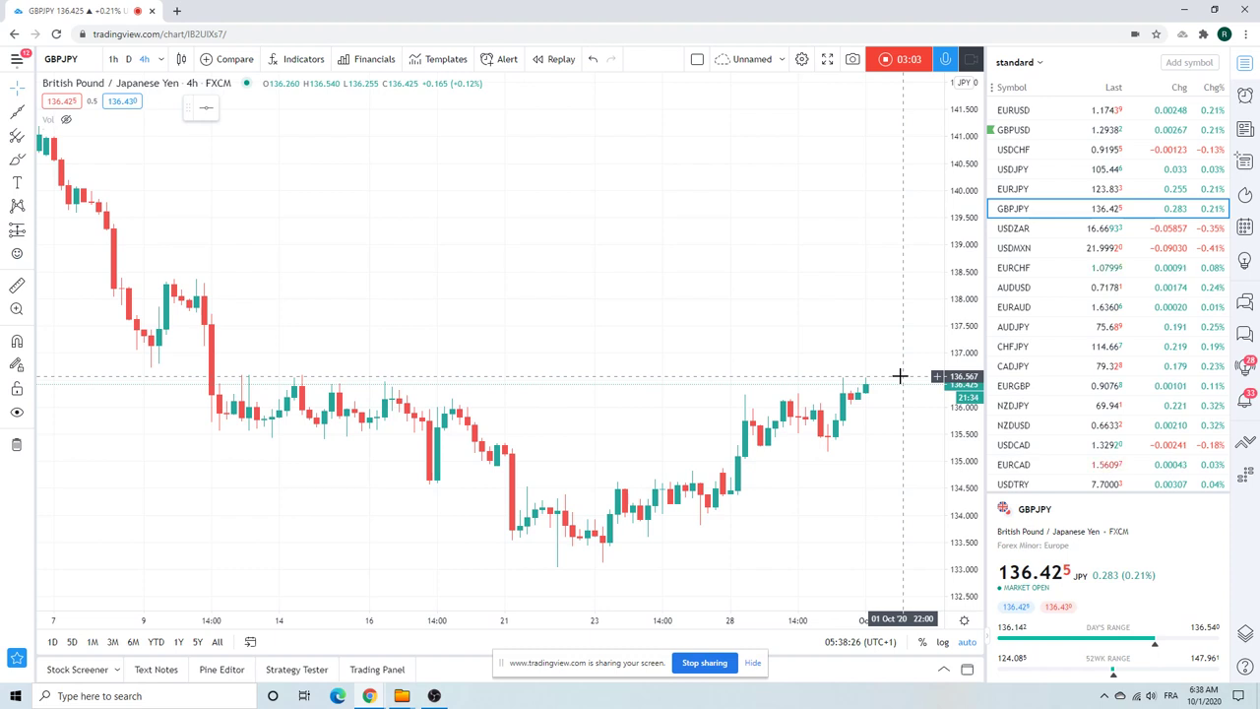
Load the GBPUSD chart from the watchlist.
{"action": "left_click", "coordinate": [1016, 131]}
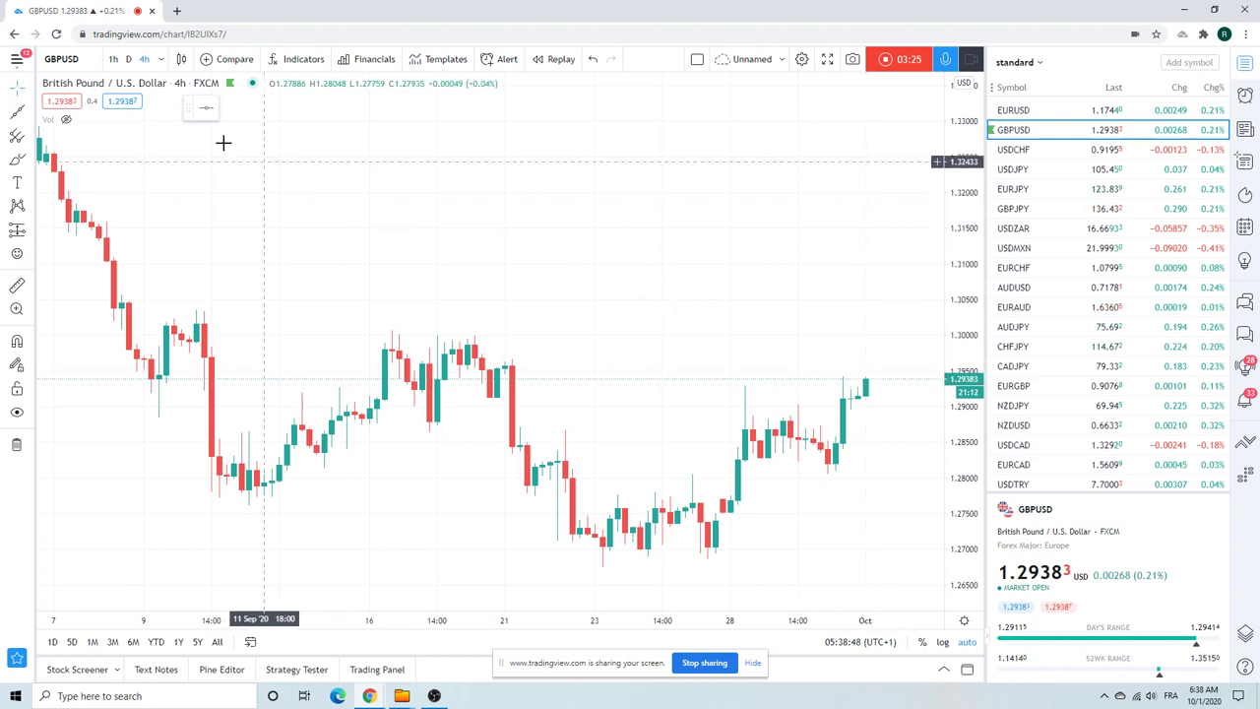
Show GBPUSD on daily candles zoomed to August–October and pick the Extended Line tool.
{"action": "left_click", "coordinate": [128, 59]}
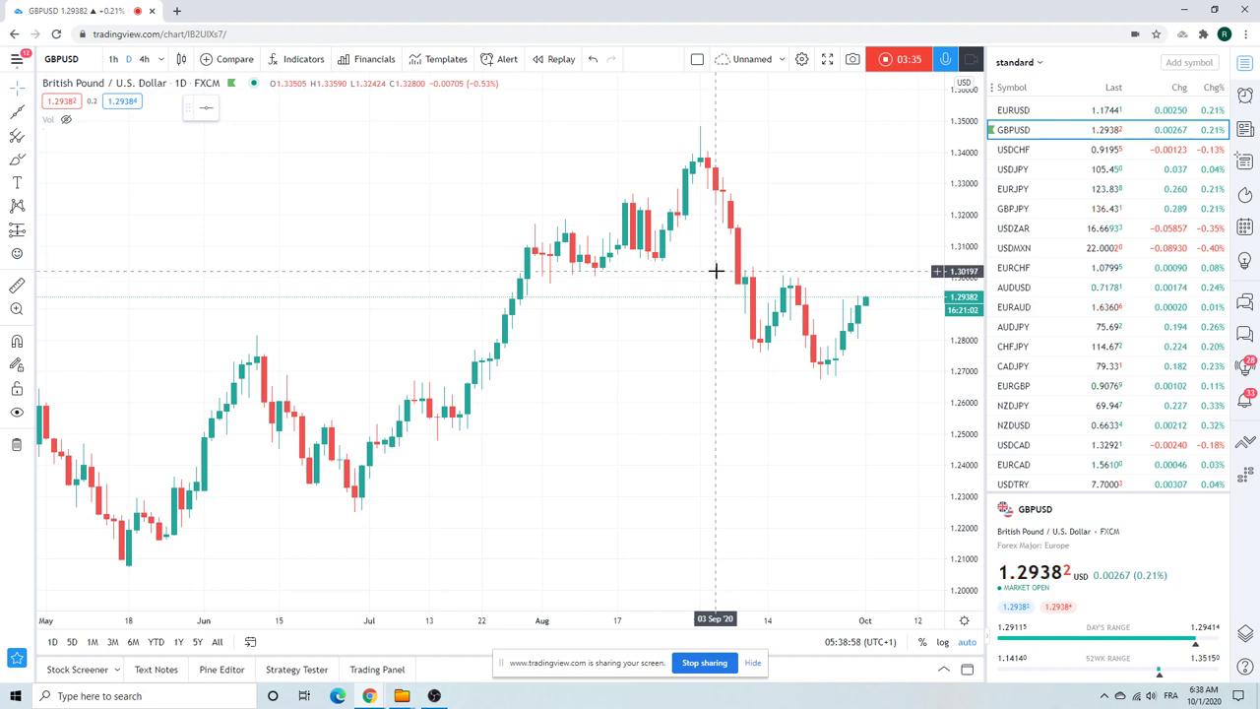
{"action": "scroll", "coordinate": [872, 266], "scroll_direction": "up", "scroll_amount": 5}
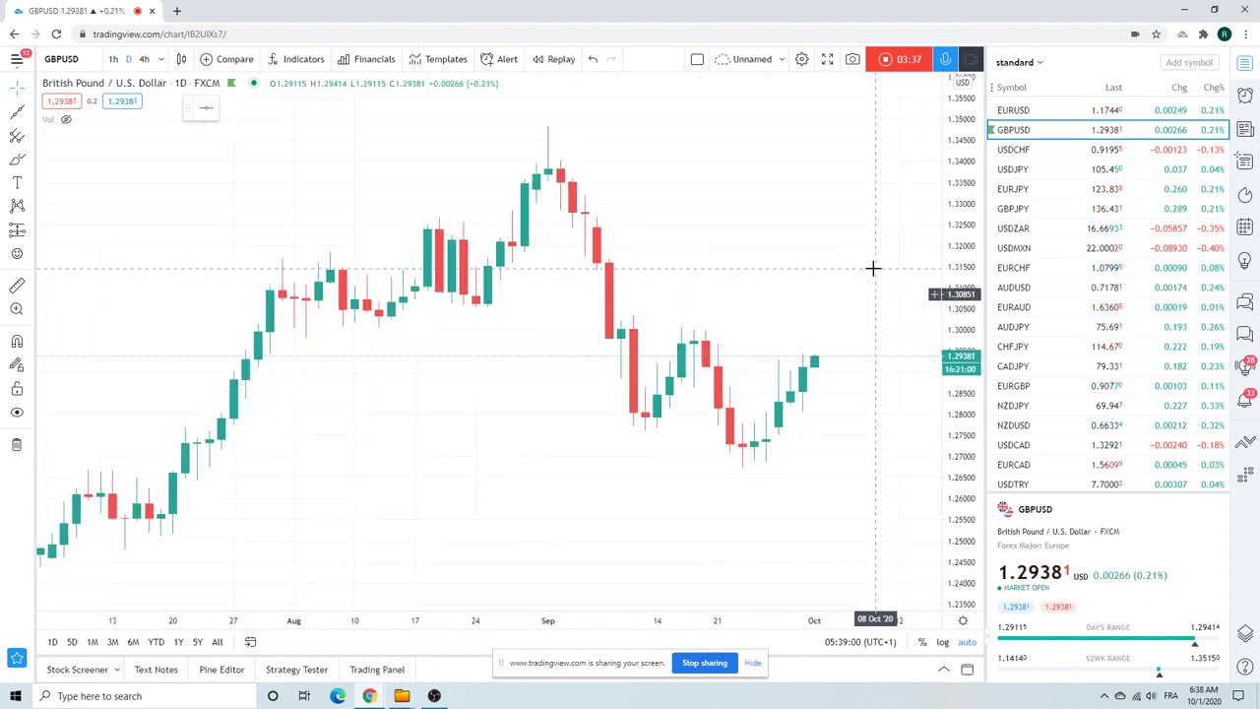
{"action": "left_click", "coordinate": [31, 116]}
{"action": "left_click", "coordinate": [158, 372]}
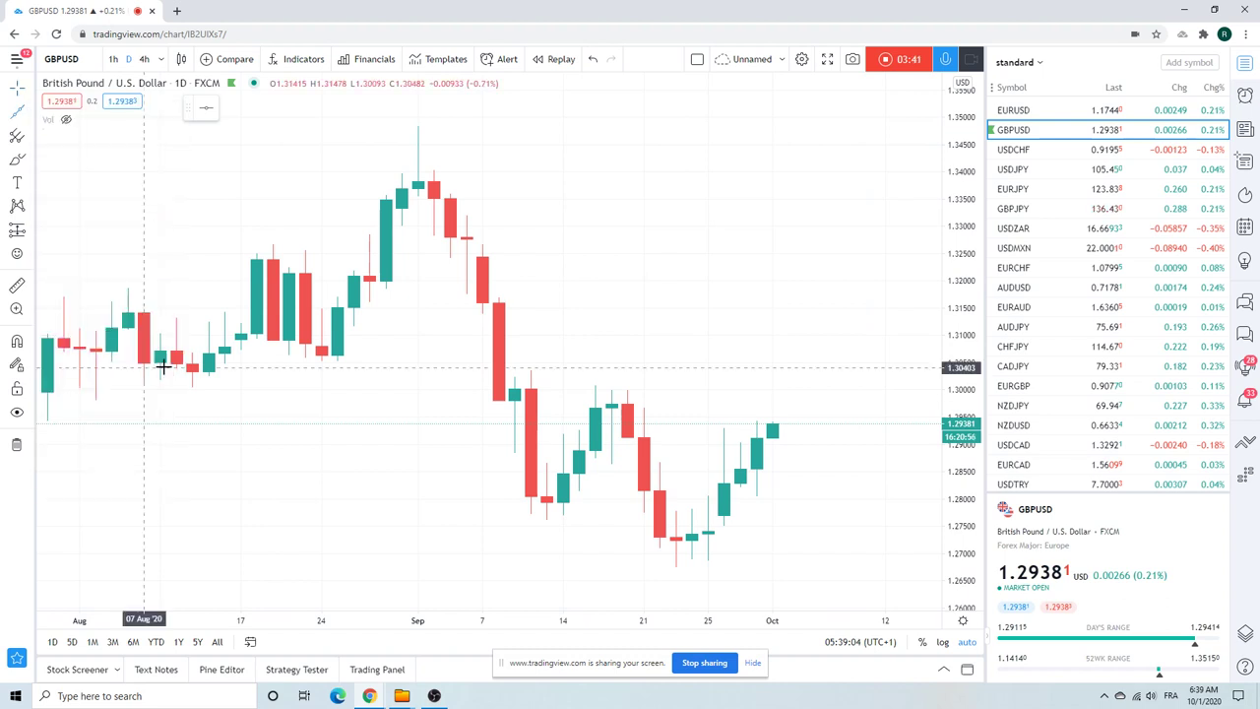
Draw a descending extended line through two September highs, then view it on 4-hour candles.
{"action": "left_click", "coordinate": [530, 369]}
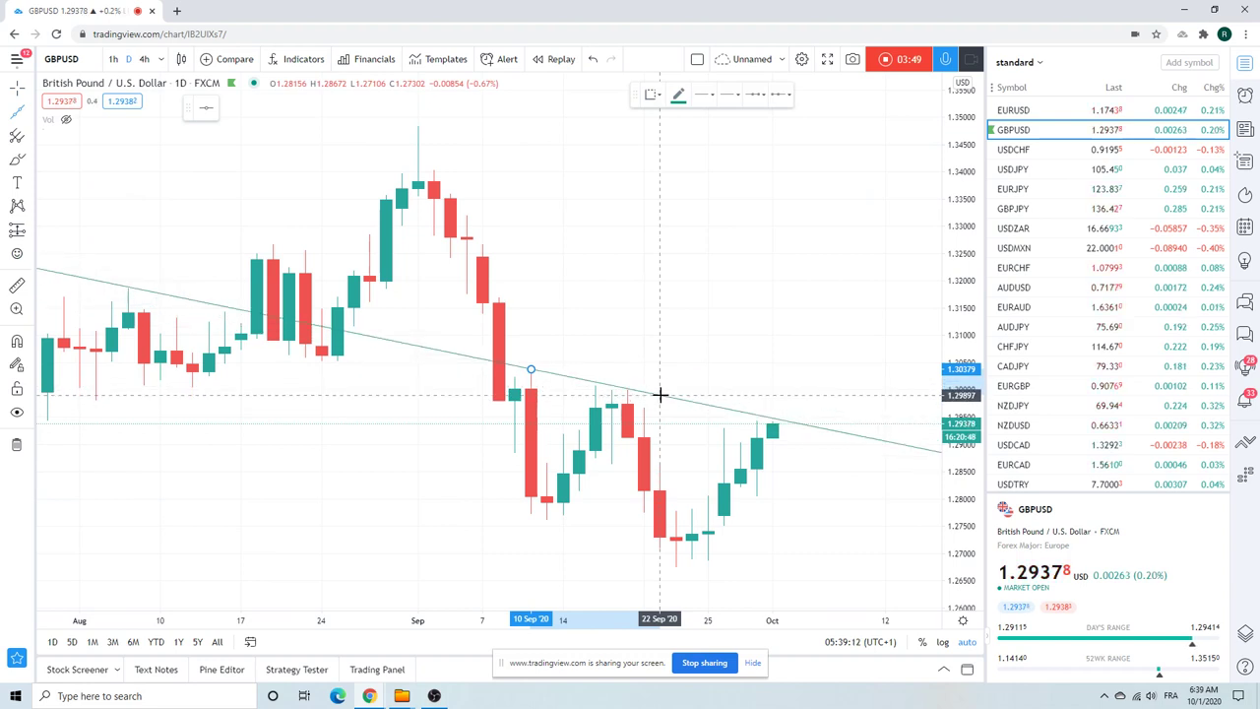
{"action": "left_click", "coordinate": [660, 394]}
{"action": "scroll", "coordinate": [711, 238], "scroll_direction": "down", "scroll_amount": 4}
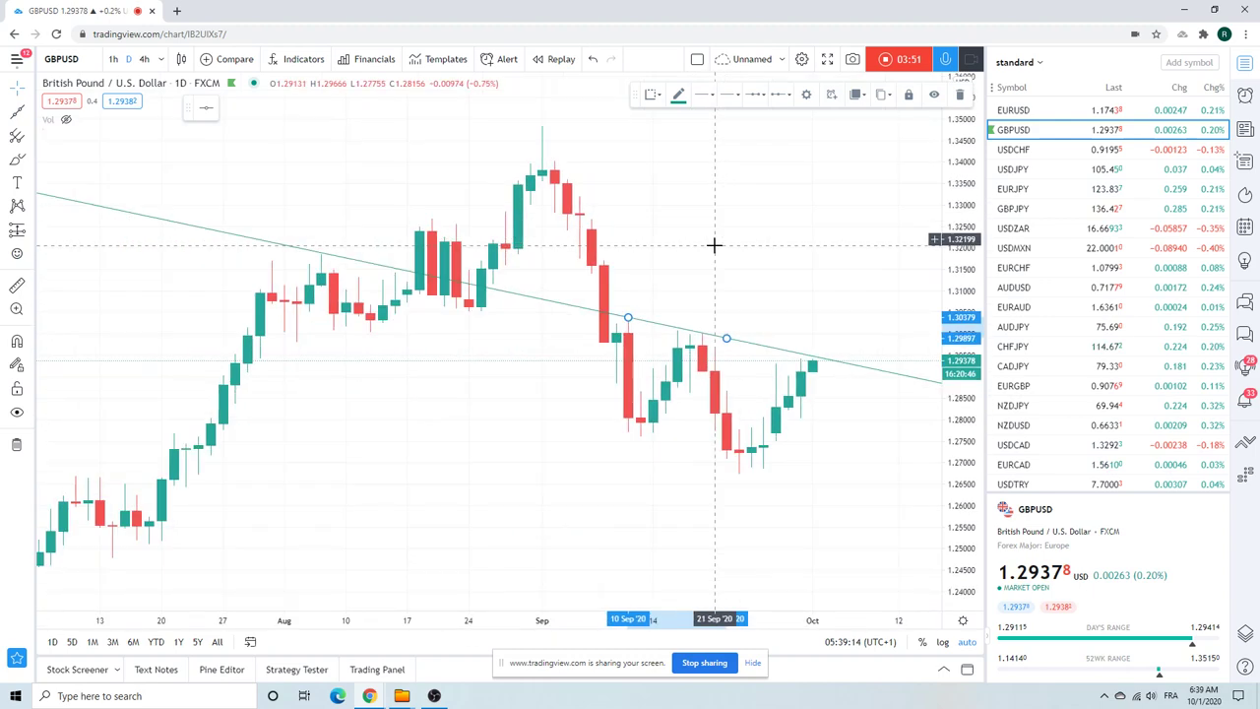
{"action": "left_click", "coordinate": [143, 62]}
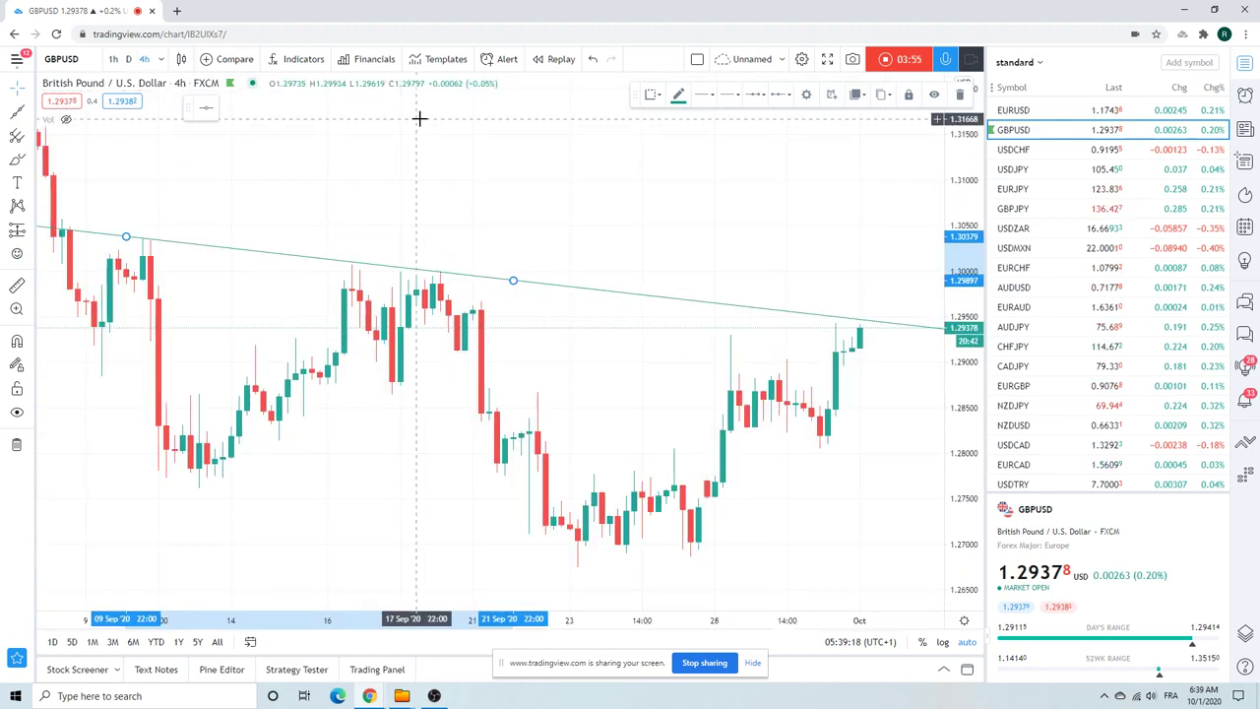
{"action": "scroll", "coordinate": [419, 119], "scroll_direction": "down", "scroll_amount": 3}
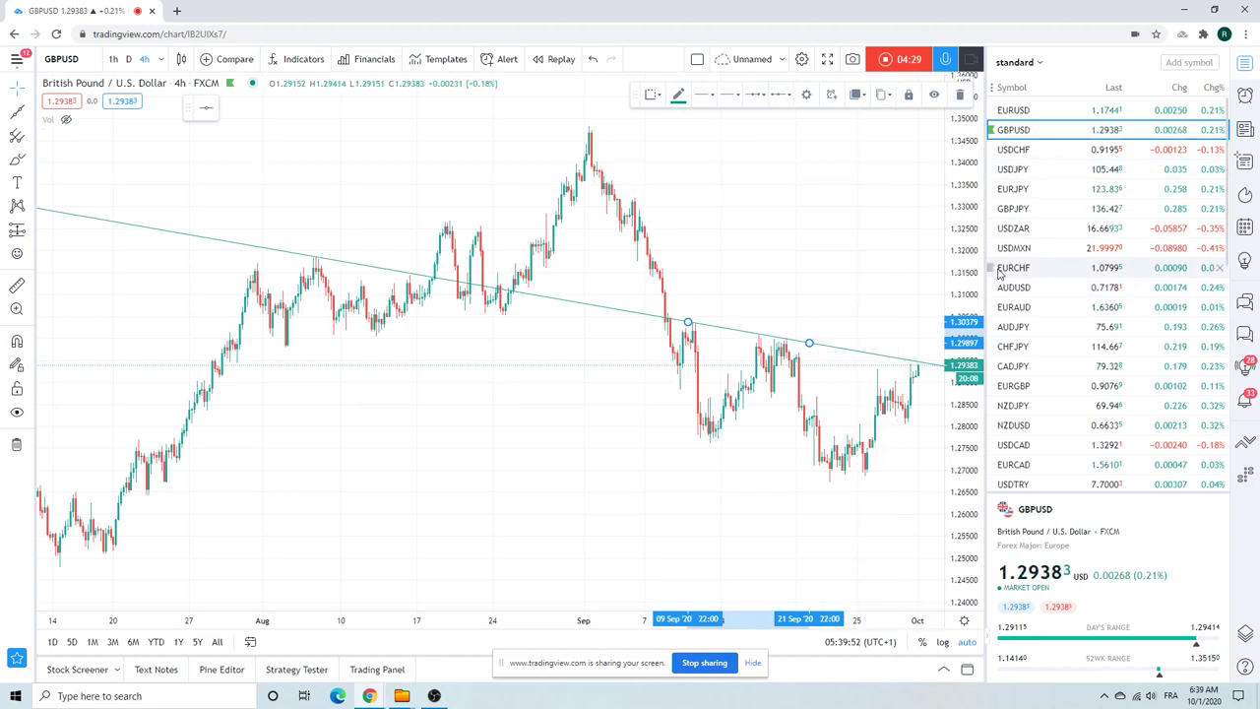
Load USDZAR, zoom around its 4-hour chart, then switch to daily candles.
{"action": "left_click", "coordinate": [1021, 228]}
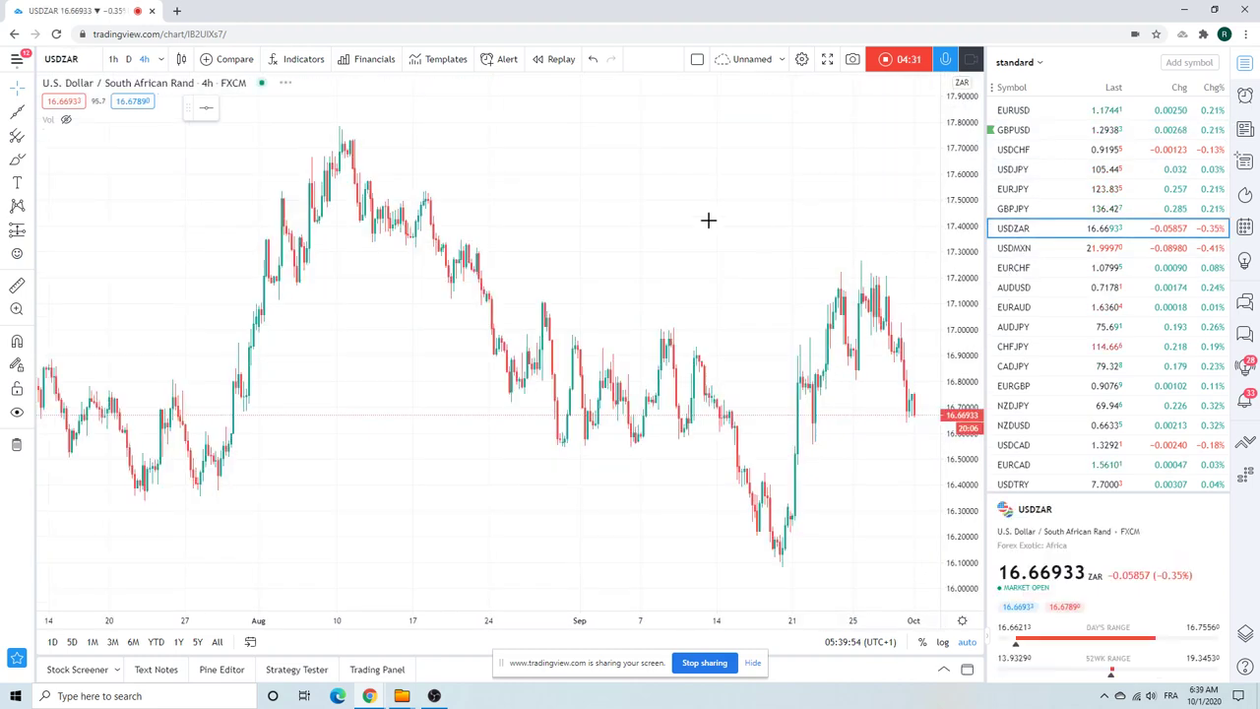
{"action": "scroll", "coordinate": [543, 183], "scroll_direction": "up", "scroll_amount": 5}
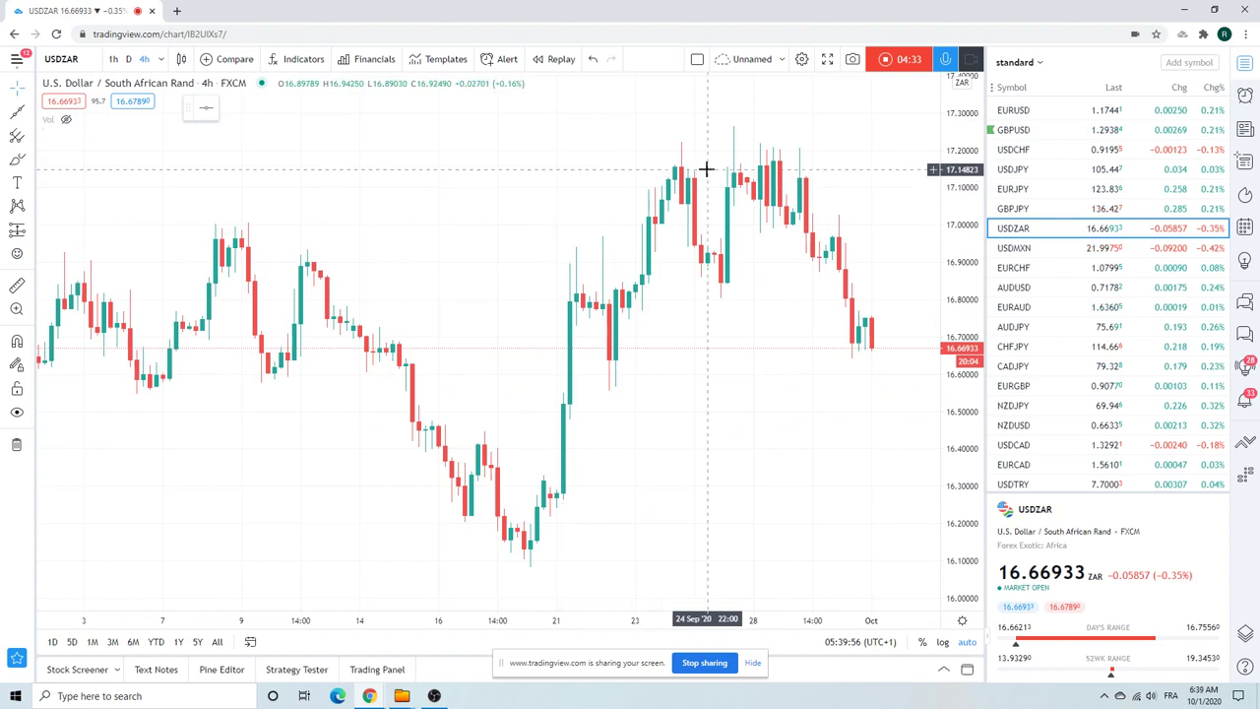
{"action": "scroll", "coordinate": [670, 177], "scroll_direction": "down", "scroll_amount": 3}
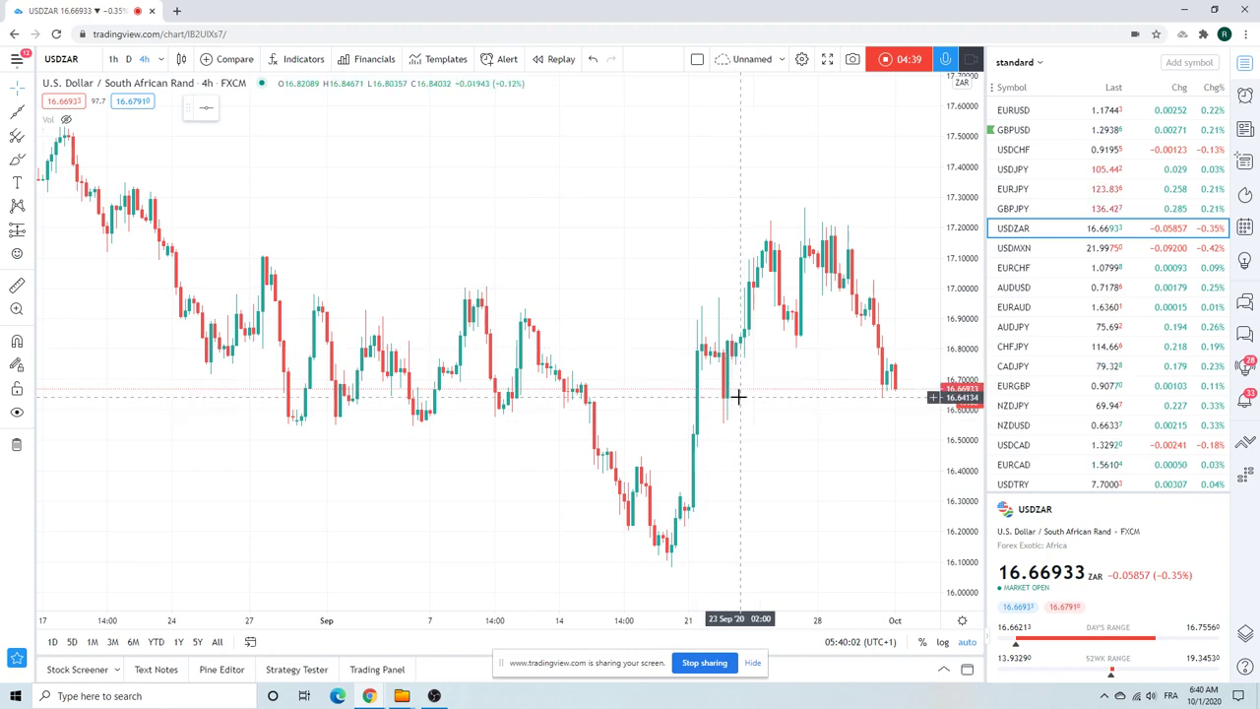
{"action": "scroll", "coordinate": [577, 177], "scroll_direction": "down", "scroll_amount": 2}
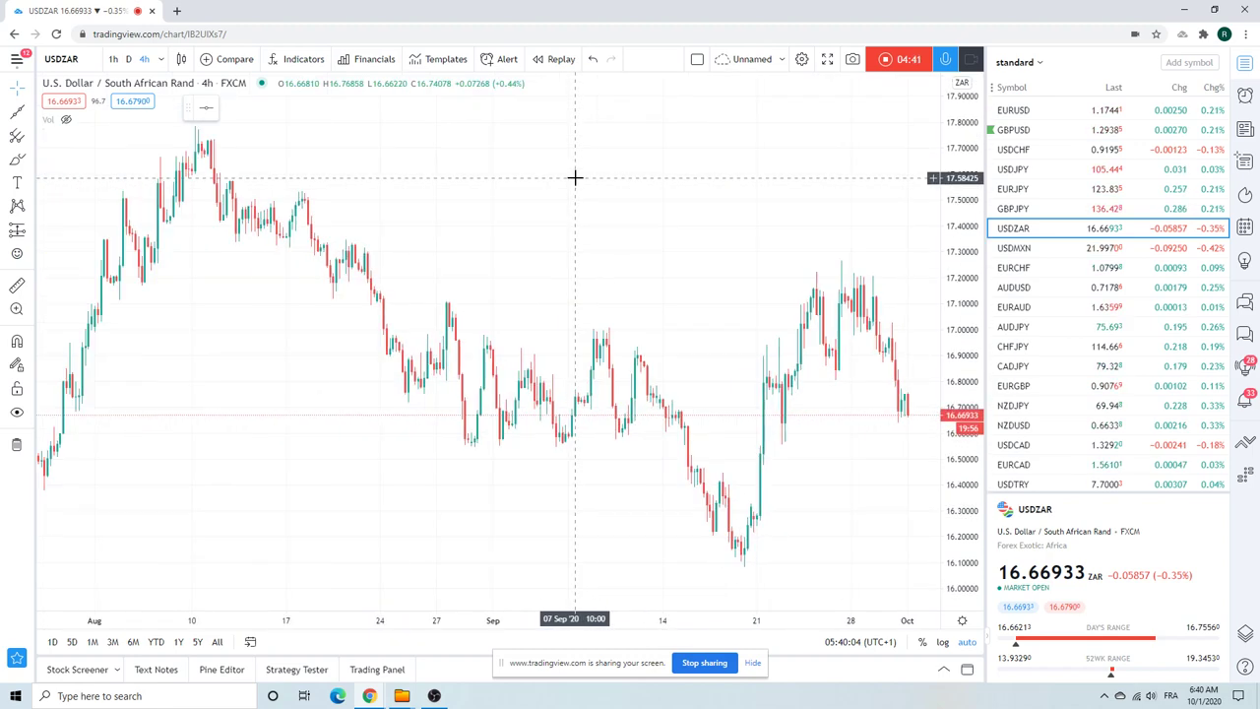
{"action": "scroll", "coordinate": [576, 177], "scroll_direction": "up", "scroll_amount": 3}
{"action": "scroll", "coordinate": [577, 177], "scroll_direction": "up", "scroll_amount": 1}
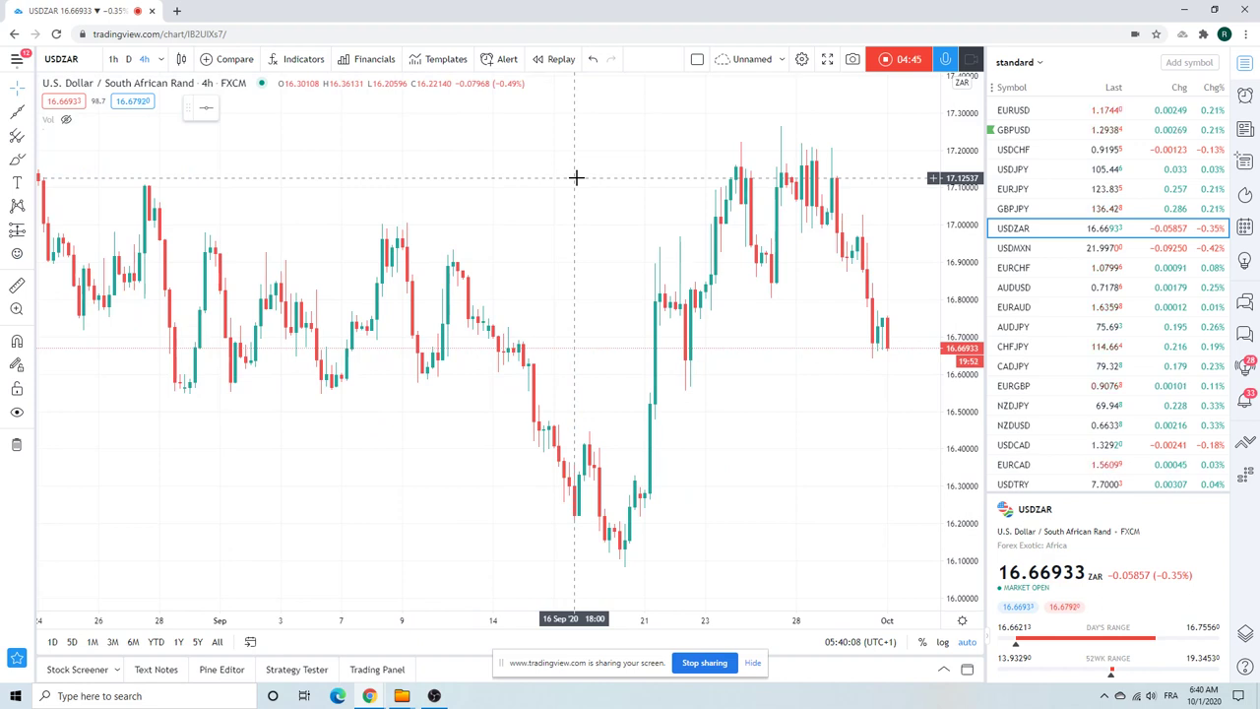
{"action": "left_click", "coordinate": [128, 59]}
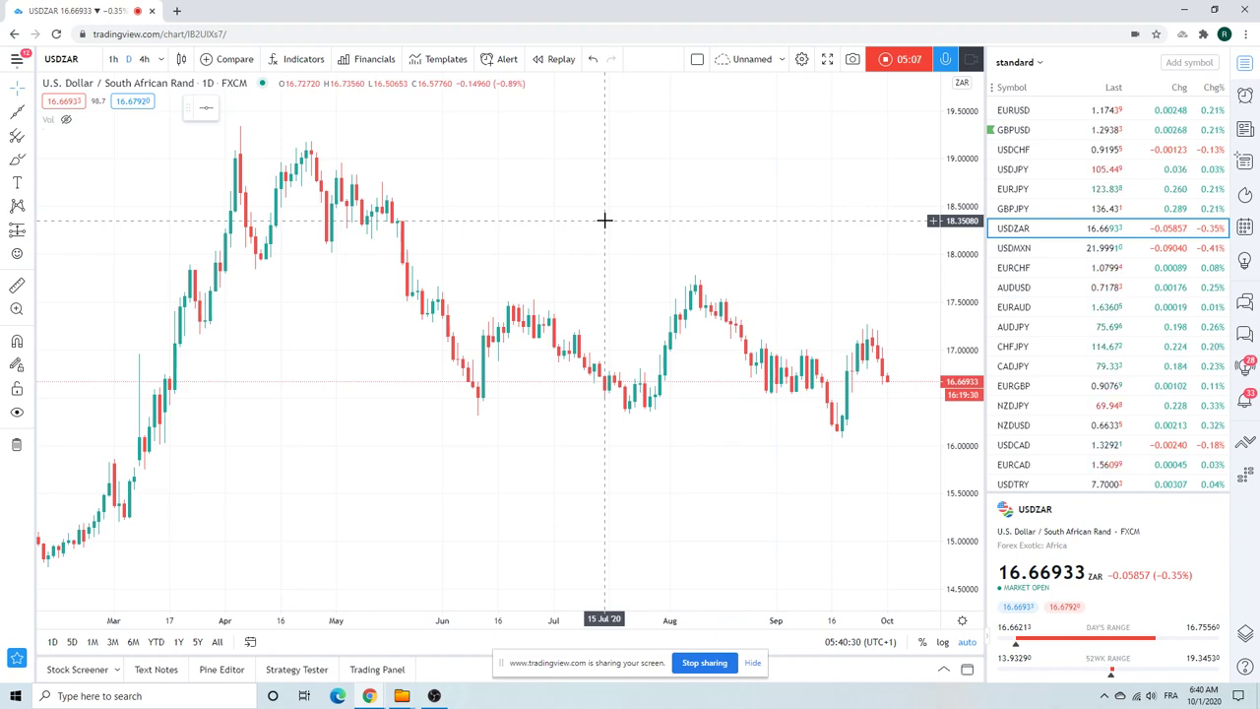
{"action": "scroll", "coordinate": [595, 384], "scroll_direction": "up", "scroll_amount": 2}
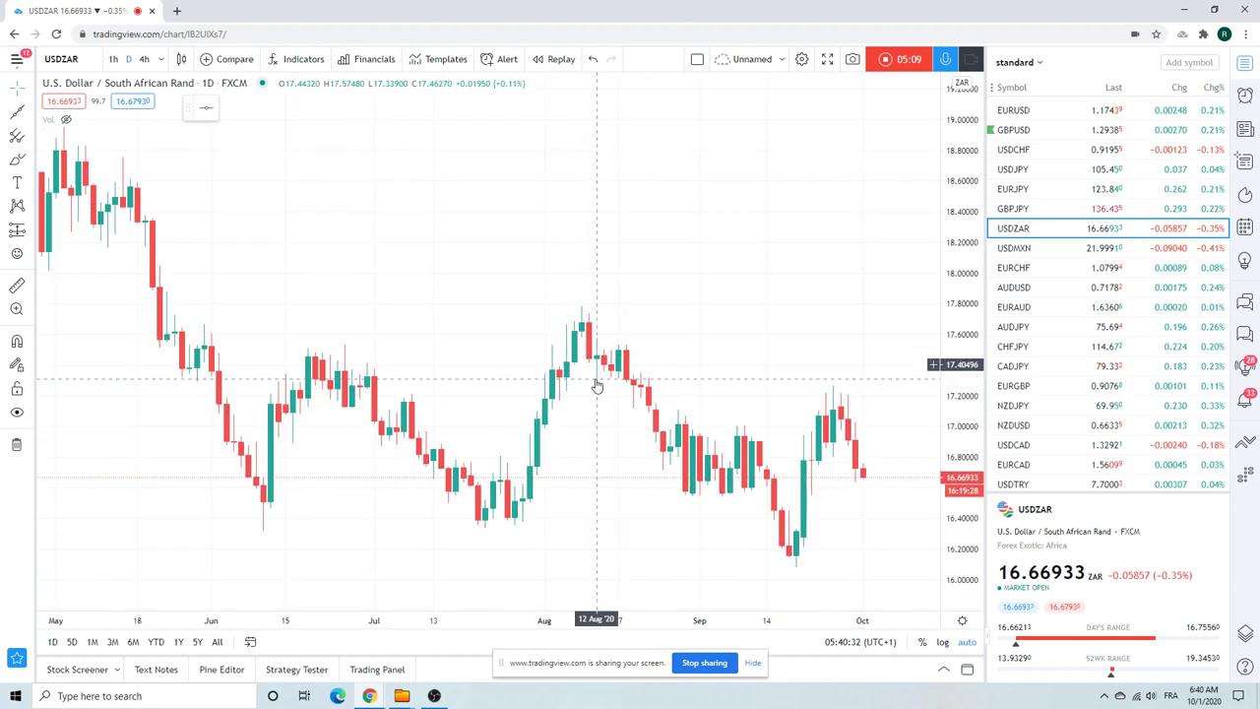
{"action": "scroll", "coordinate": [597, 385], "scroll_direction": "down", "scroll_amount": 3}
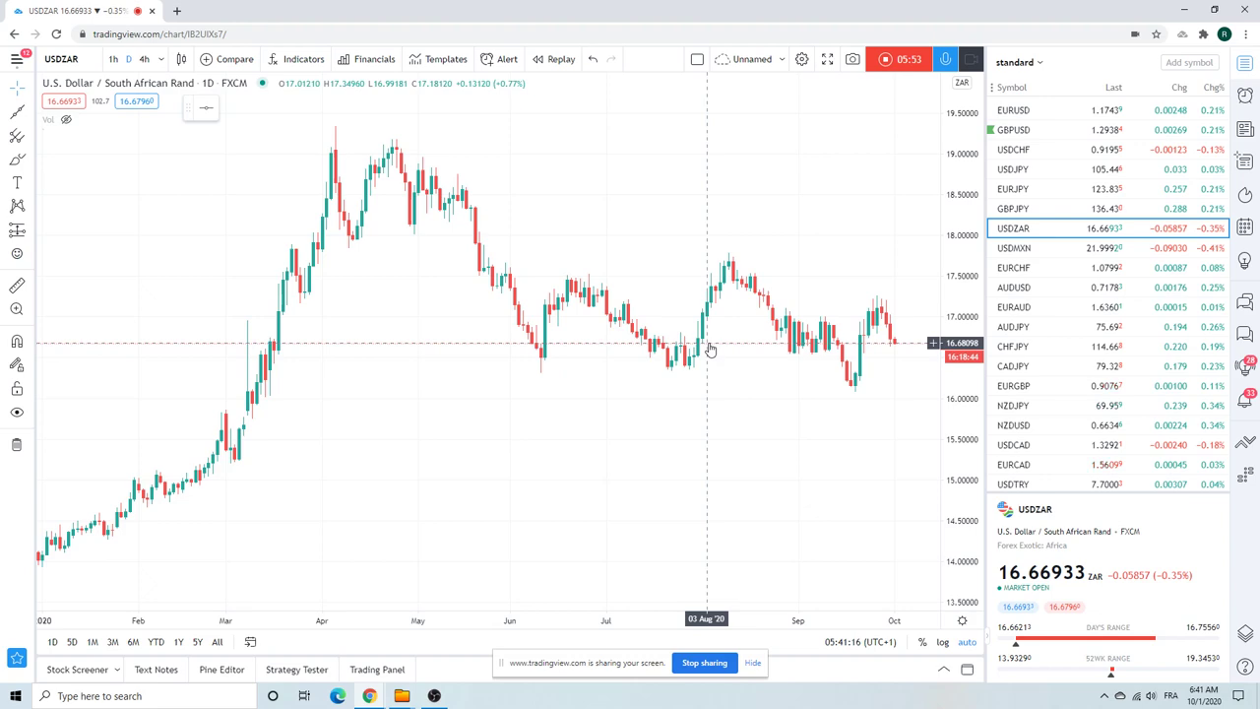
Load the EURAUD daily chart and frame late May through early October.
{"action": "left_click", "coordinate": [1024, 307]}
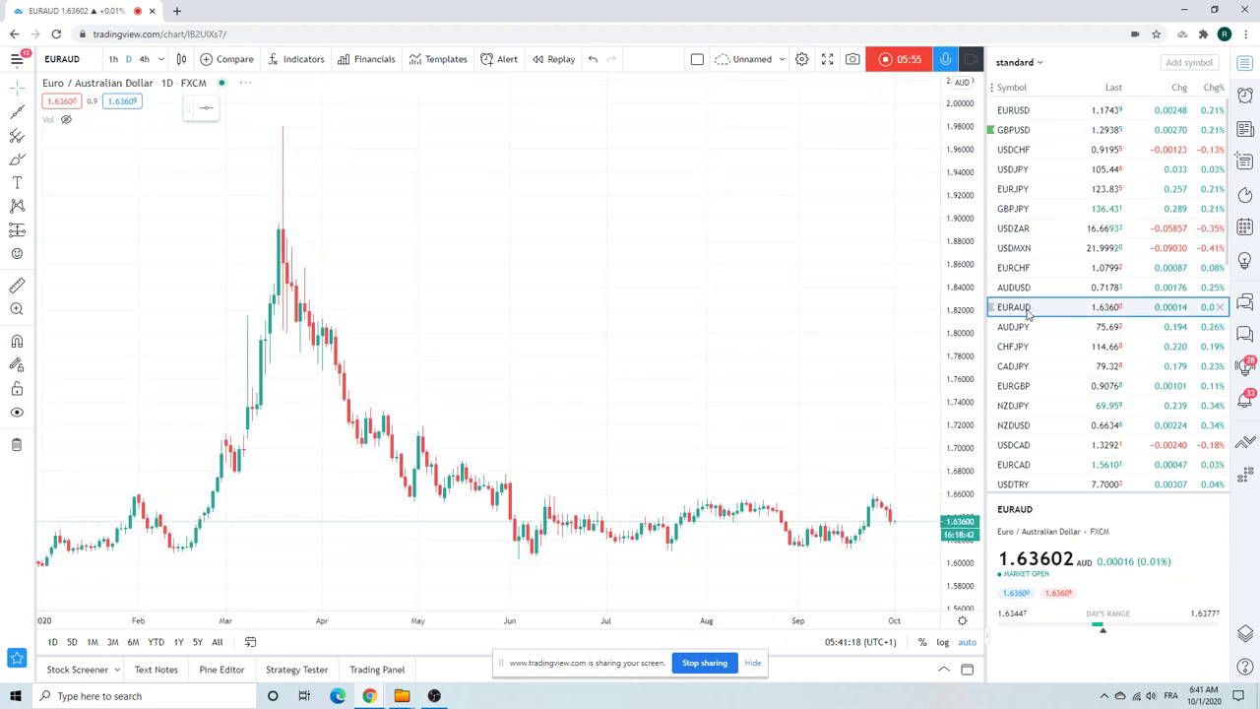
{"action": "scroll", "coordinate": [573, 341], "scroll_direction": "up", "scroll_amount": 5}
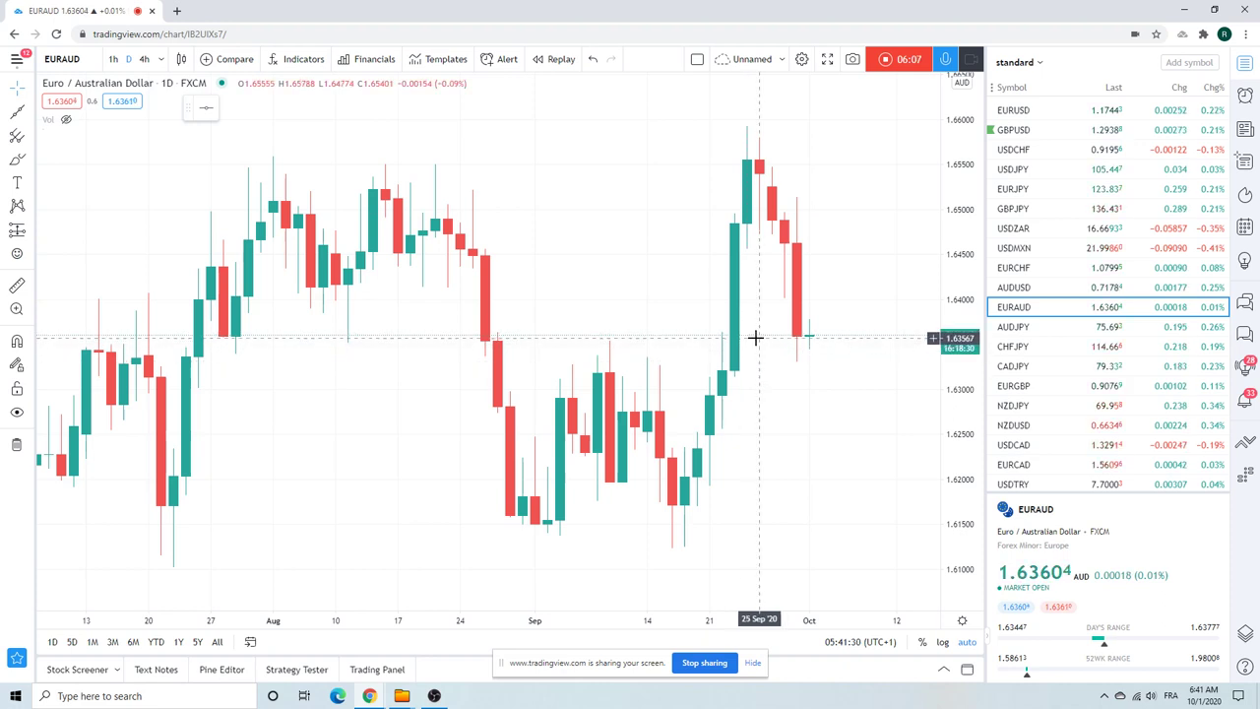
{"action": "scroll", "coordinate": [850, 361], "scroll_direction": "down", "scroll_amount": 5}
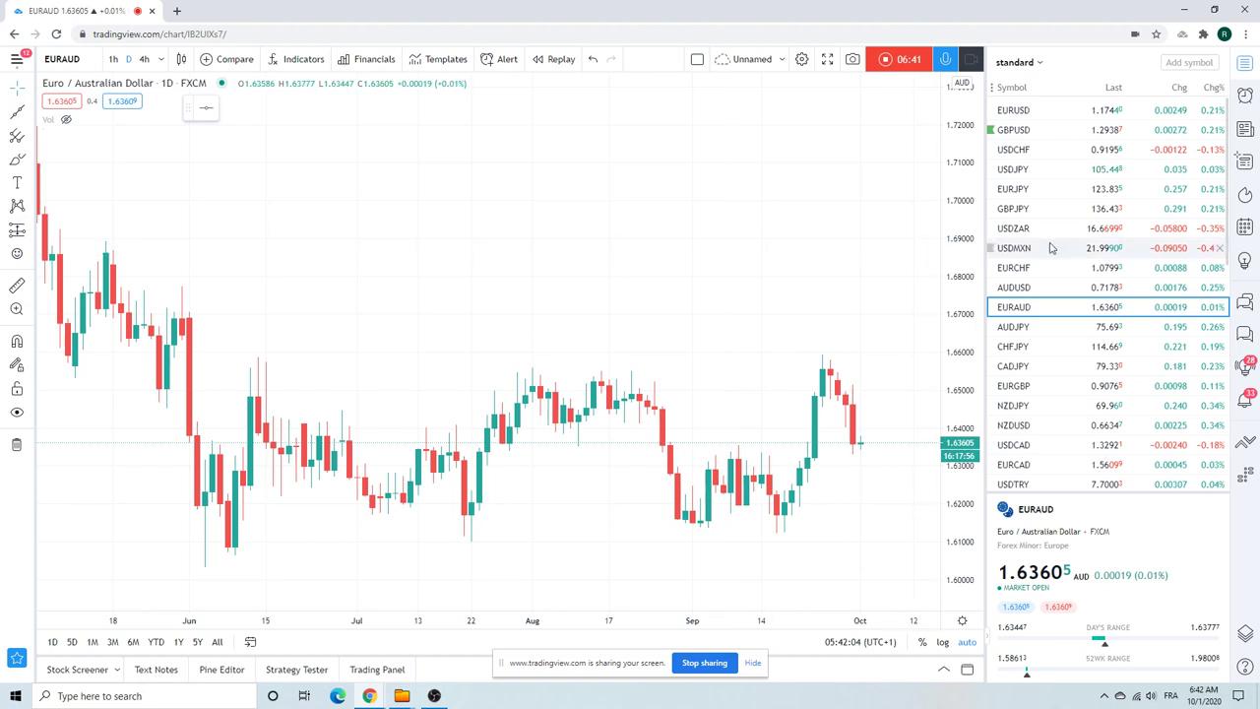
{"action": "scroll", "coordinate": [1058, 251], "scroll_direction": "down", "scroll_amount": 1}
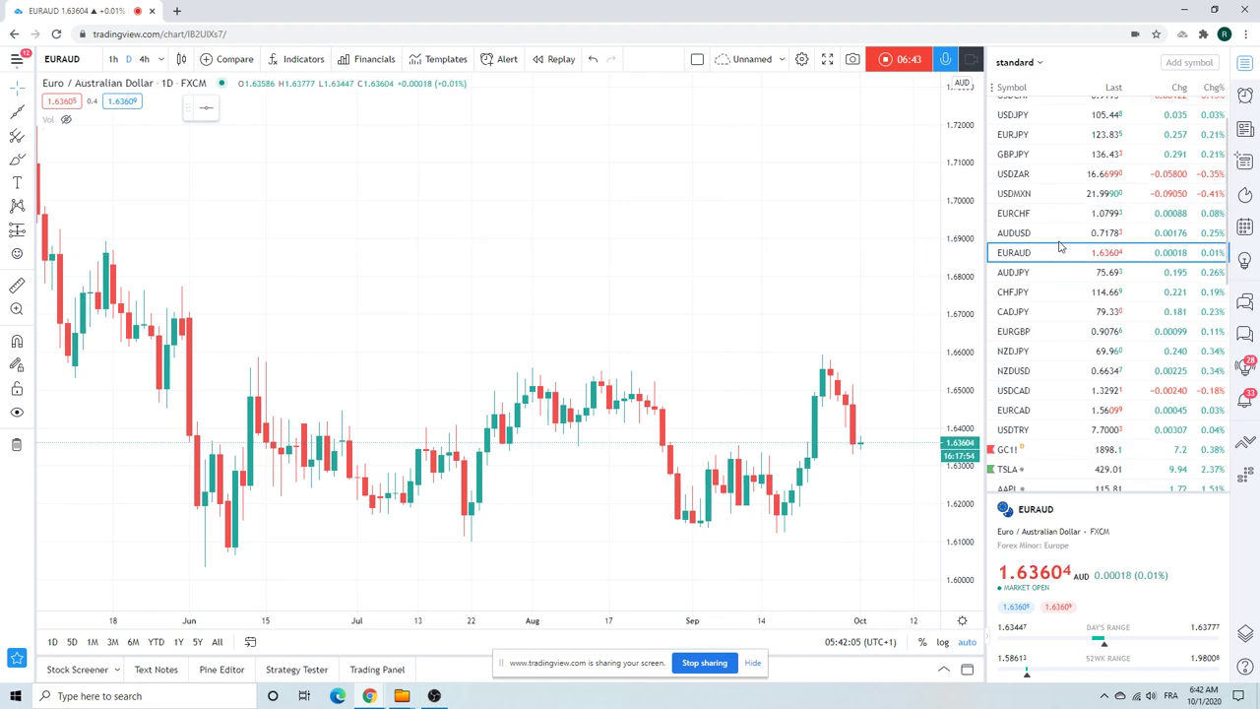
Load USDCAD on 1-hour candles, zoomed out to mid-September through early October.
{"action": "left_click", "coordinate": [1014, 380]}
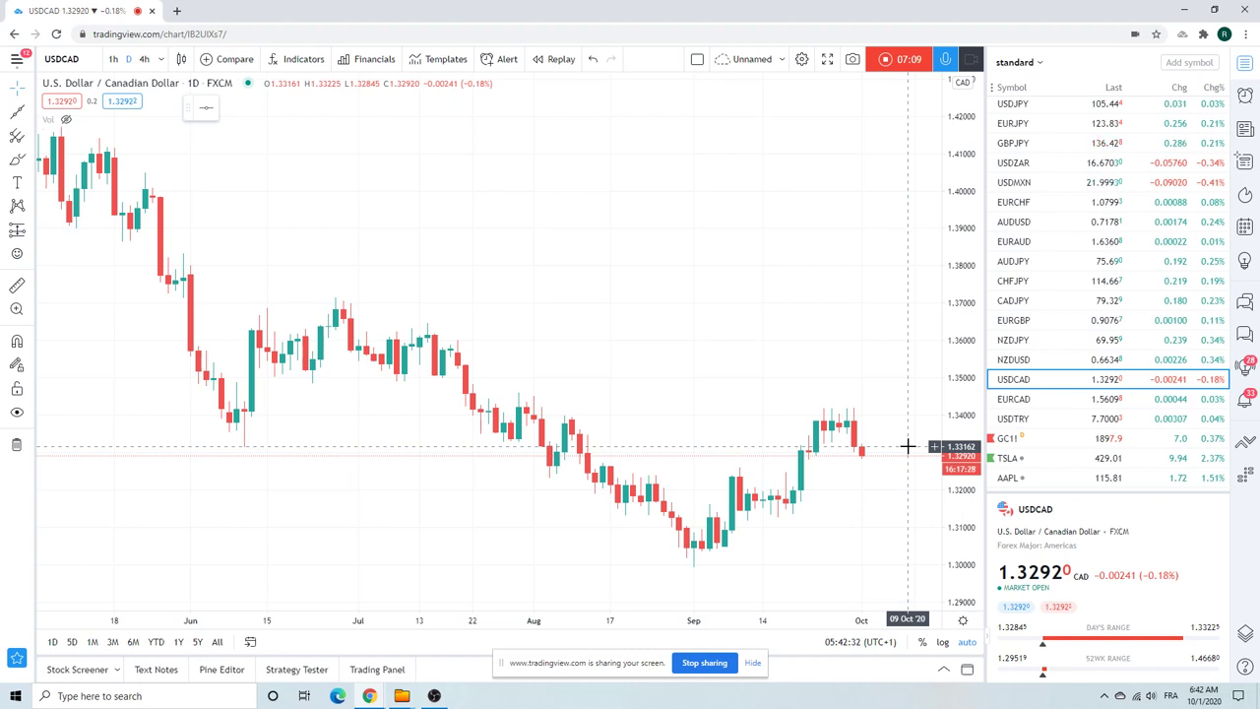
{"action": "left_click", "coordinate": [114, 59]}
{"action": "scroll", "coordinate": [544, 177], "scroll_direction": "down", "scroll_amount": 4}
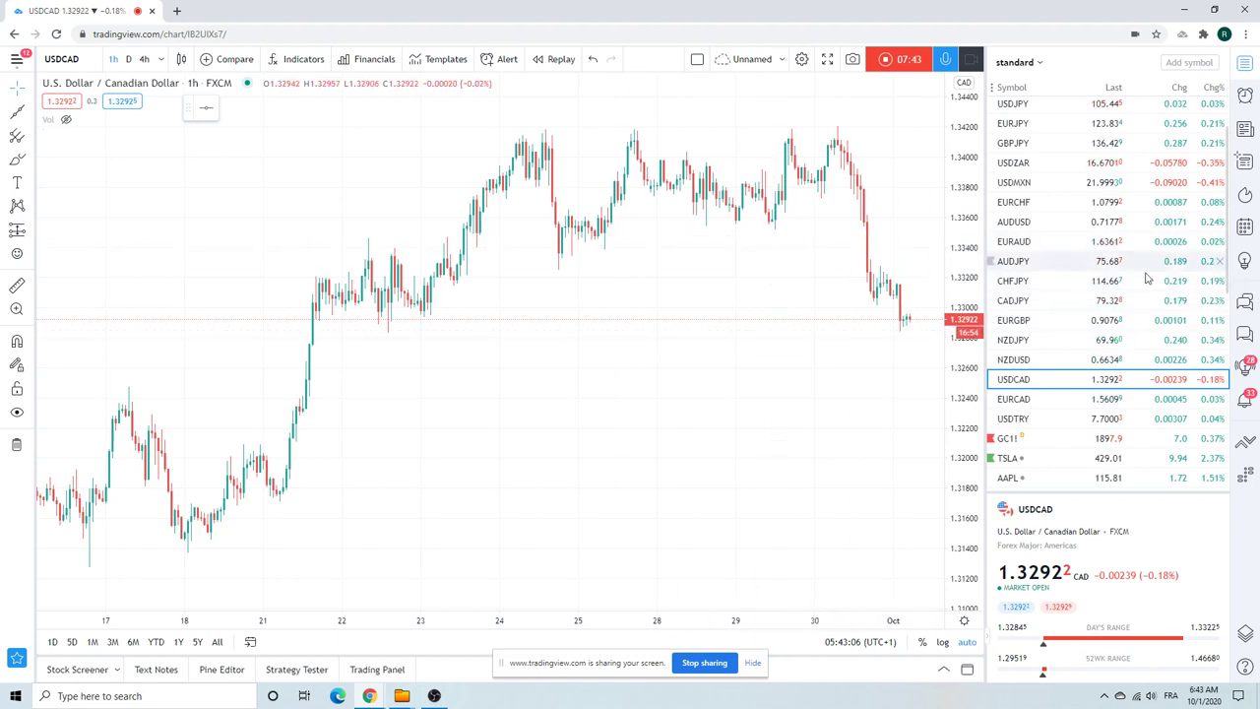
{"action": "scroll", "coordinate": [1109, 329], "scroll_direction": "up", "scroll_amount": 1}
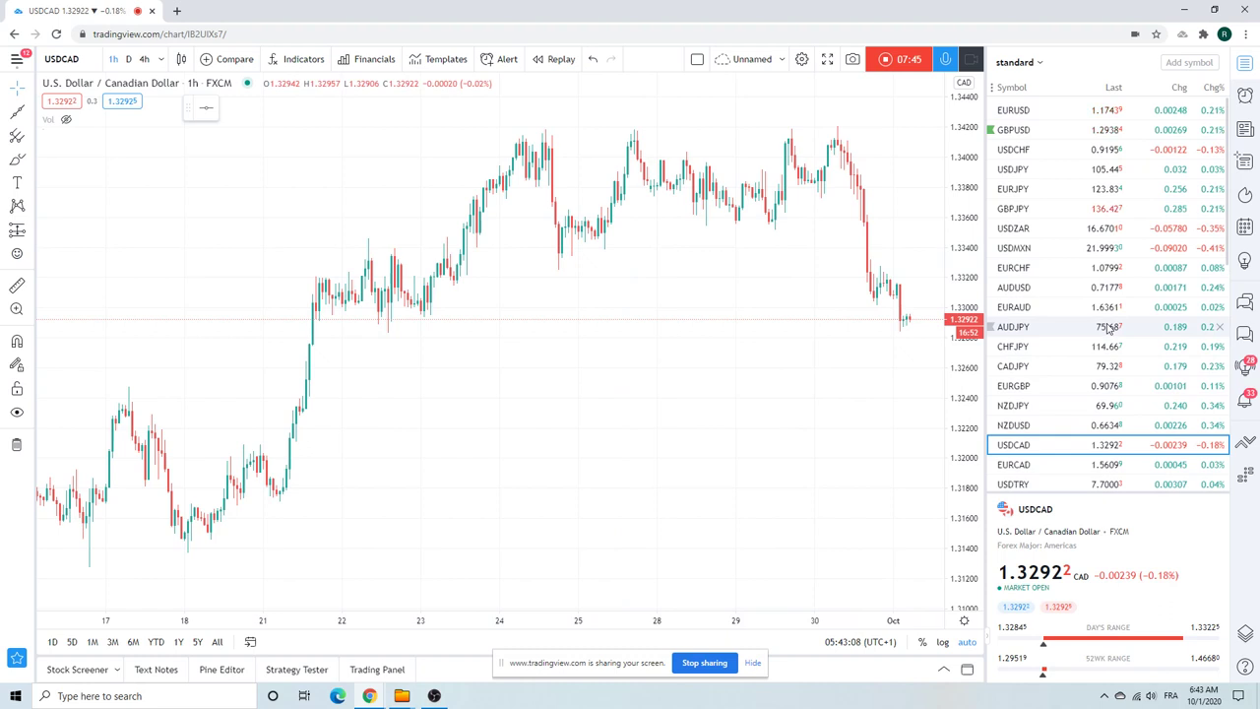
{"action": "scroll", "coordinate": [1108, 329], "scroll_direction": "down", "scroll_amount": 3}
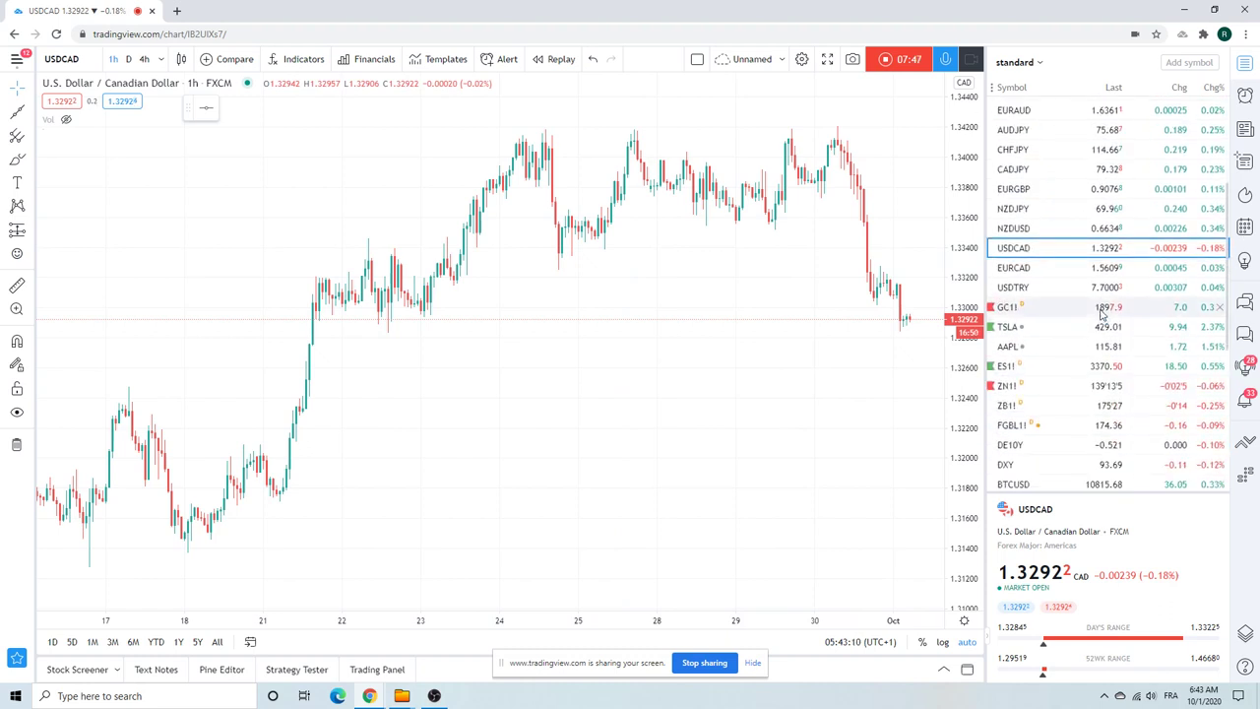
Load the GC1! Gold Futures hourly chart and zoom out to early September–October.
{"action": "left_click", "coordinate": [1034, 311]}
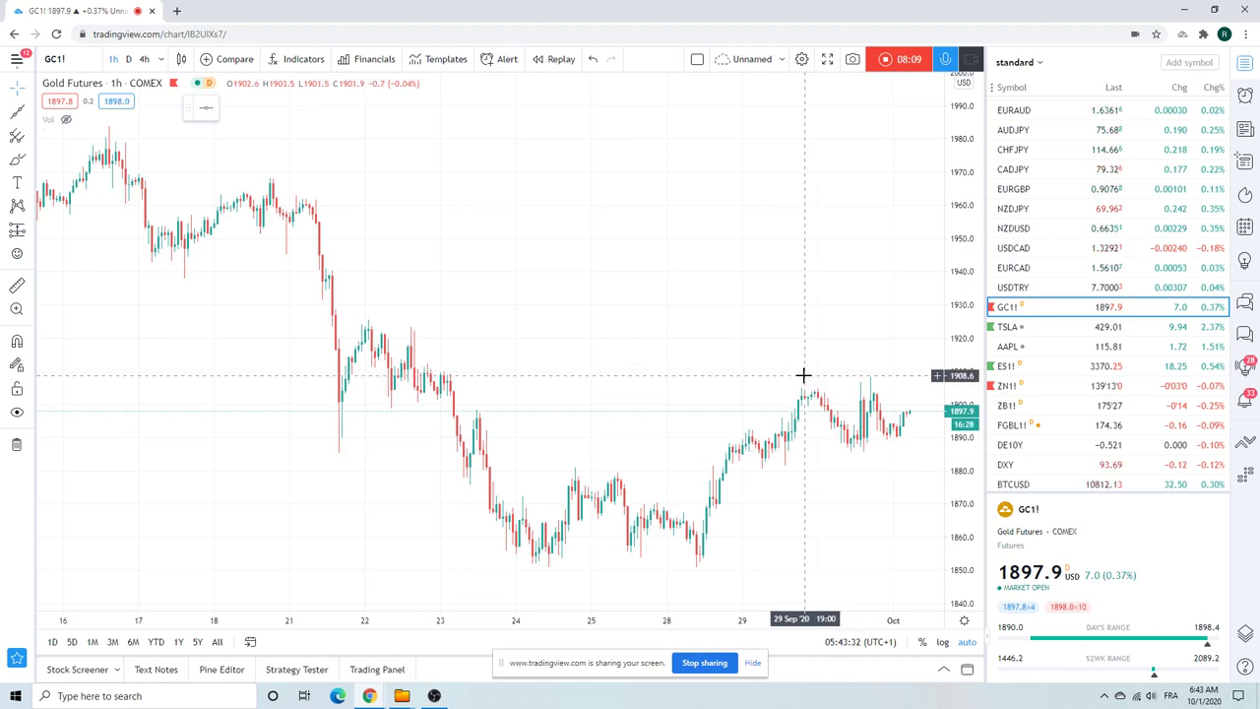
{"action": "scroll", "coordinate": [804, 372], "scroll_direction": "down", "scroll_amount": 2}
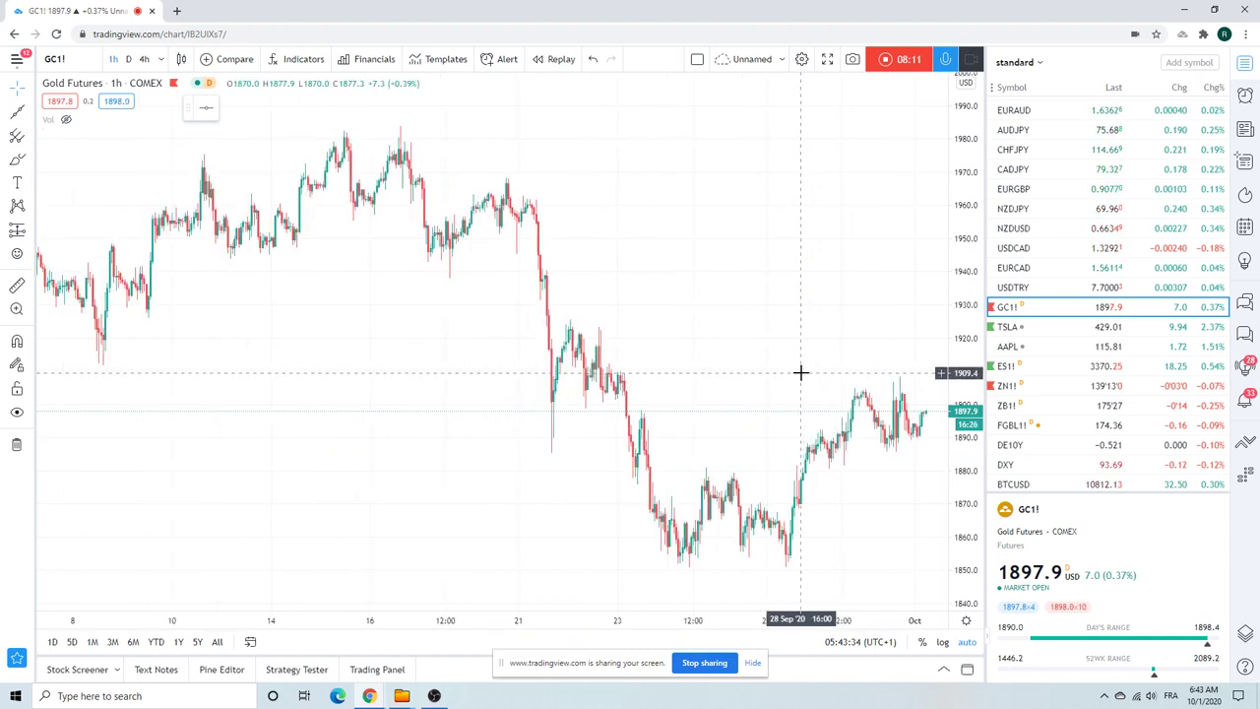
Load the ZB1! T-Bond Futures chart and zoom around its hourly view.
{"action": "left_click", "coordinate": [1014, 405]}
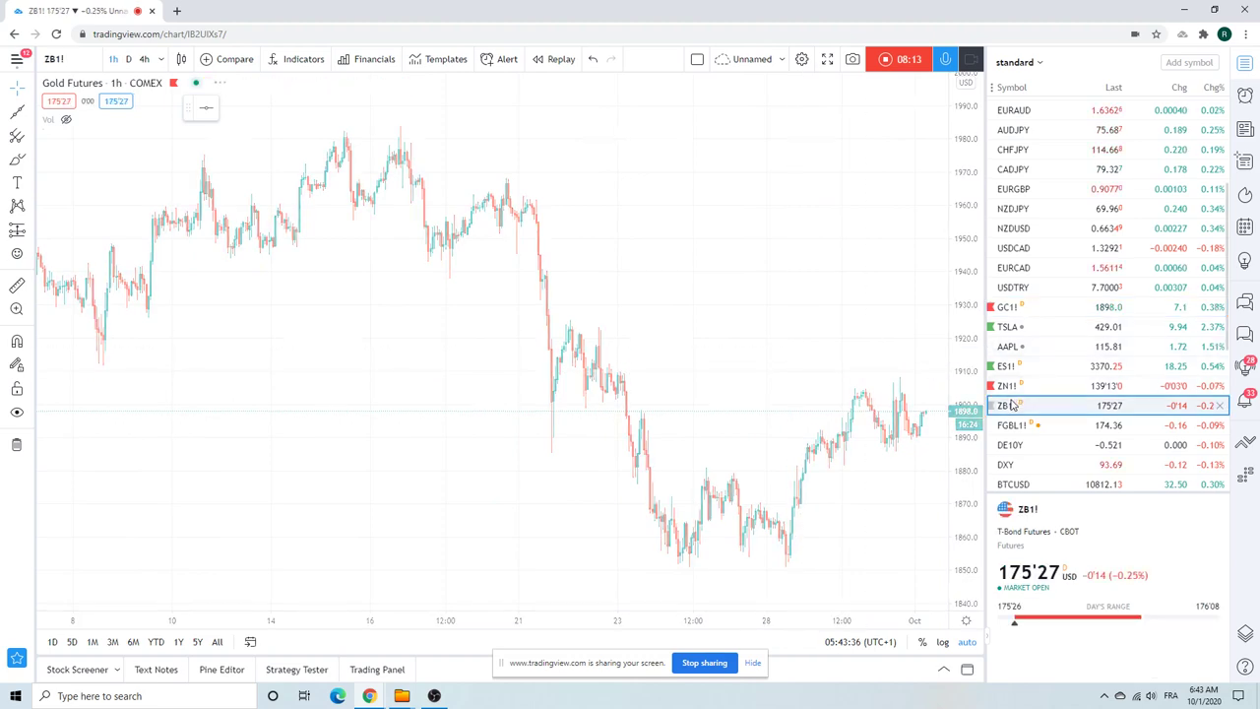
{"action": "scroll", "coordinate": [768, 346], "scroll_direction": "up", "scroll_amount": 2}
{"action": "scroll", "coordinate": [769, 347], "scroll_direction": "up", "scroll_amount": 2}
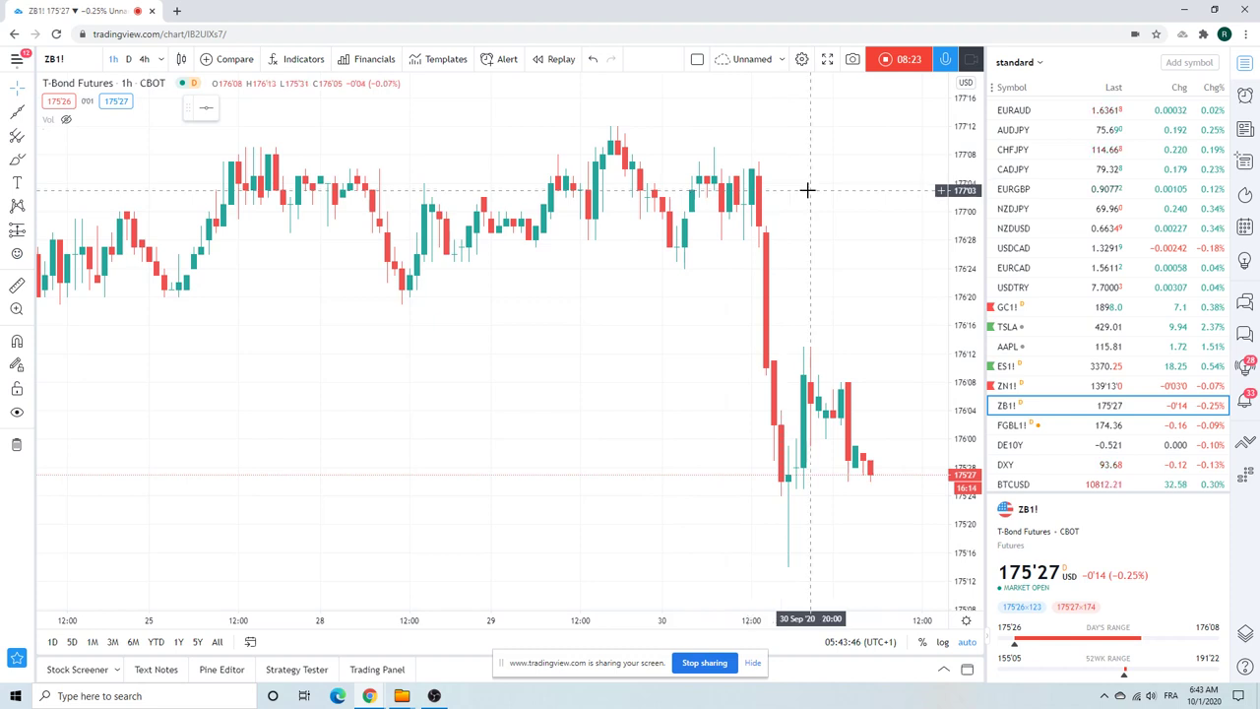
{"action": "scroll", "coordinate": [677, 247], "scroll_direction": "down", "scroll_amount": 4}
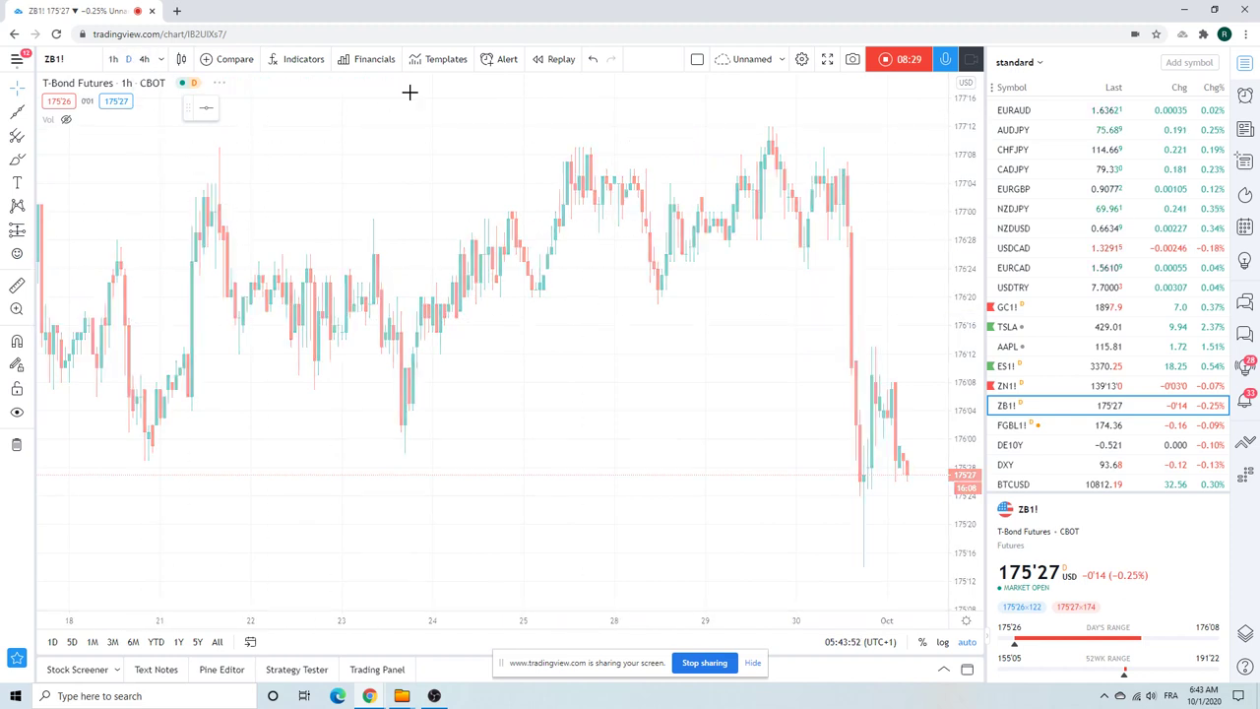
Switch to daily candles with 1D and zoom out to span 2019 through October 2020.
{"action": "type", "text": "1D"}
{"action": "key", "text": "Return"}
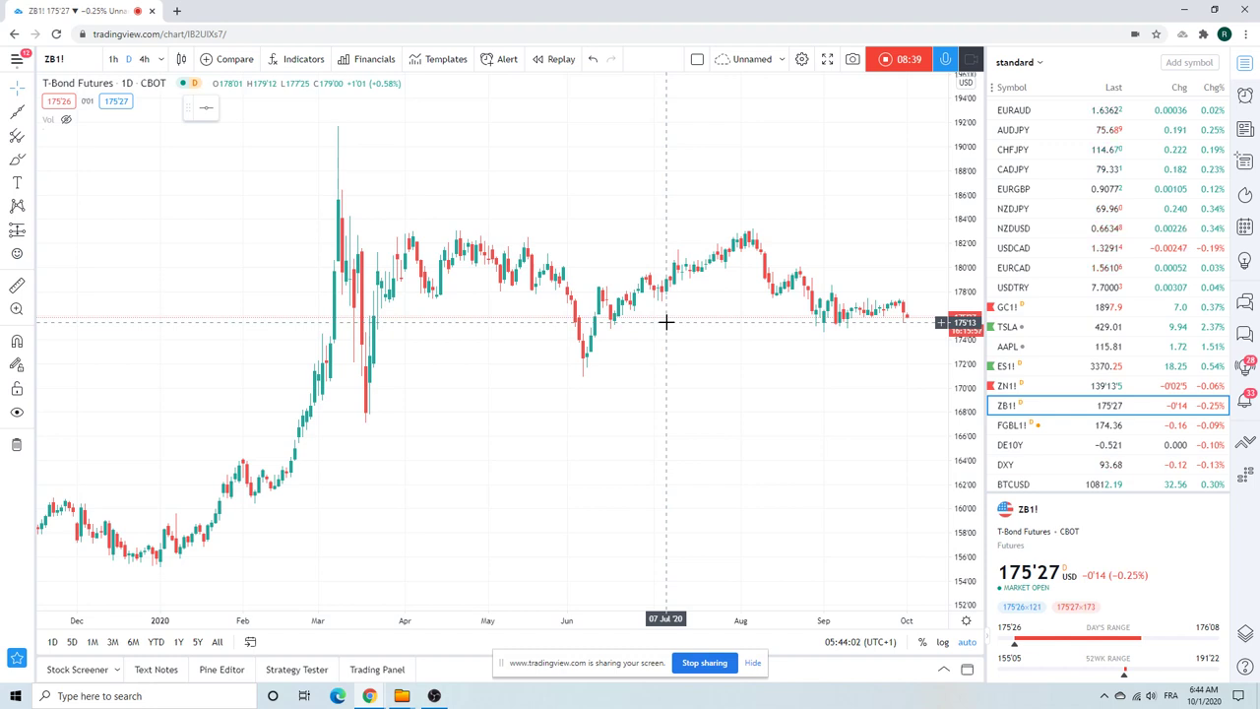
{"action": "scroll", "coordinate": [669, 273], "scroll_direction": "down", "scroll_amount": 4}
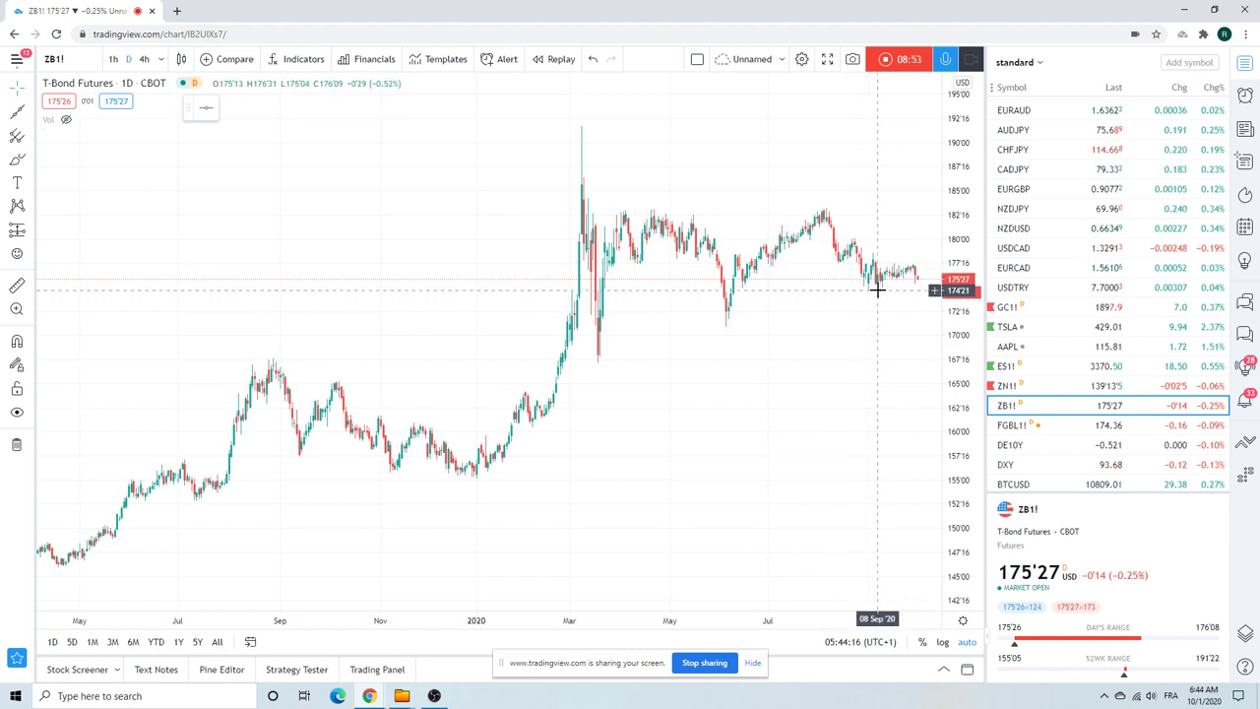
{"action": "scroll", "coordinate": [1041, 298], "scroll_direction": "down", "scroll_amount": 1}
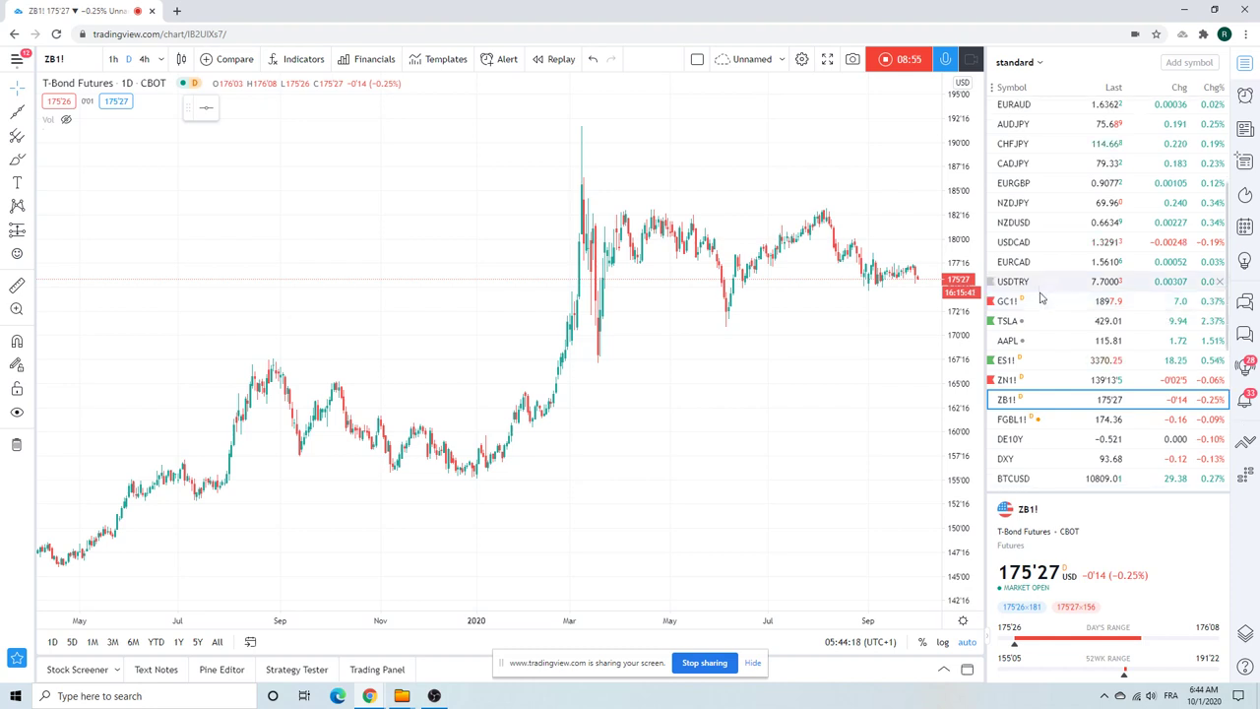
{"action": "scroll", "coordinate": [1041, 297], "scroll_direction": "down", "scroll_amount": 3}
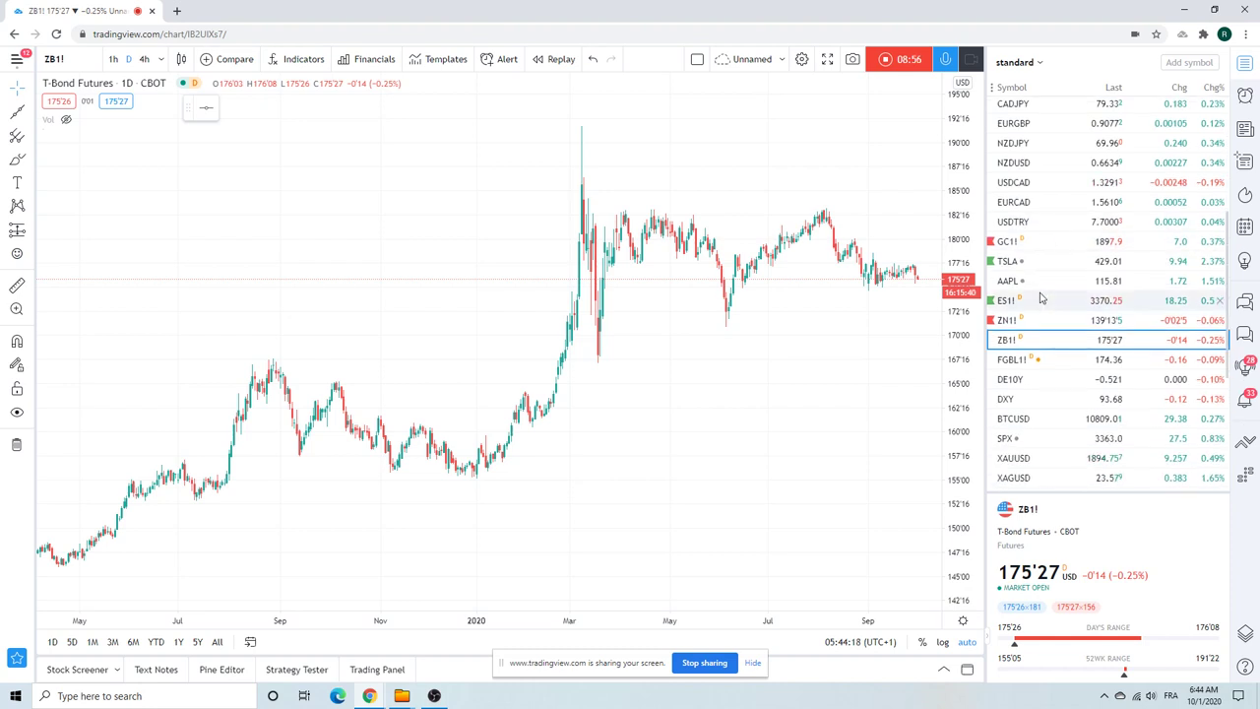
Open the BTCUSD daily chart, then scroll the watchlist back to the top.
{"action": "left_click", "coordinate": [1029, 418]}
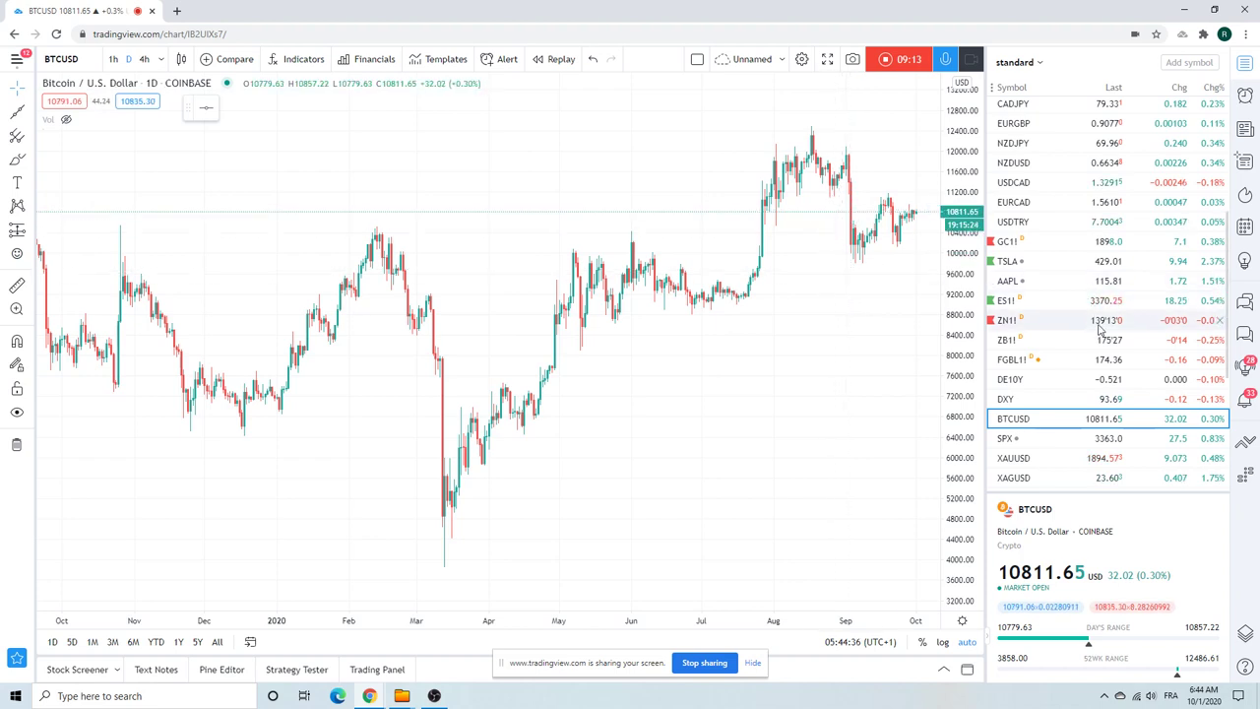
{"action": "scroll", "coordinate": [1105, 356], "scroll_direction": "up", "scroll_amount": 2}
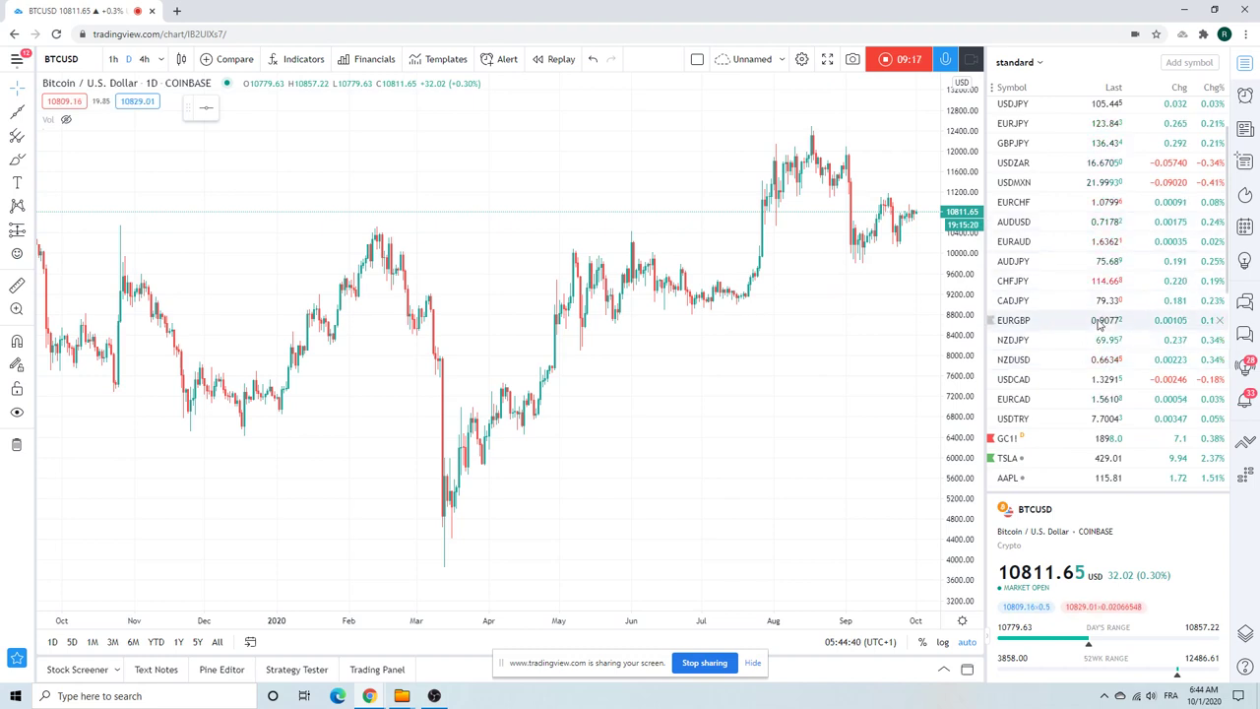
{"action": "scroll", "coordinate": [1063, 320], "scroll_direction": "up", "scroll_amount": 1}
View GBPUSD on 4-hour candles, then open the GBPJPY chart.
{"action": "left_click", "coordinate": [1020, 130]}
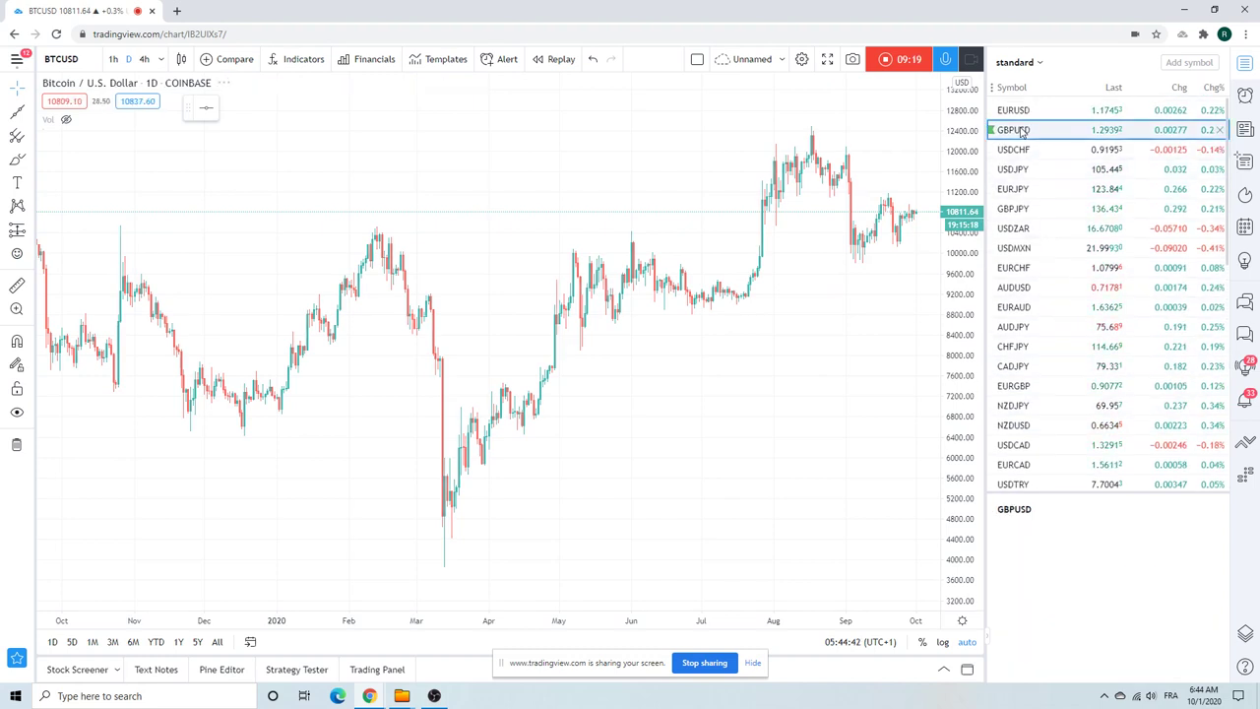
{"action": "left_click", "coordinate": [144, 59]}
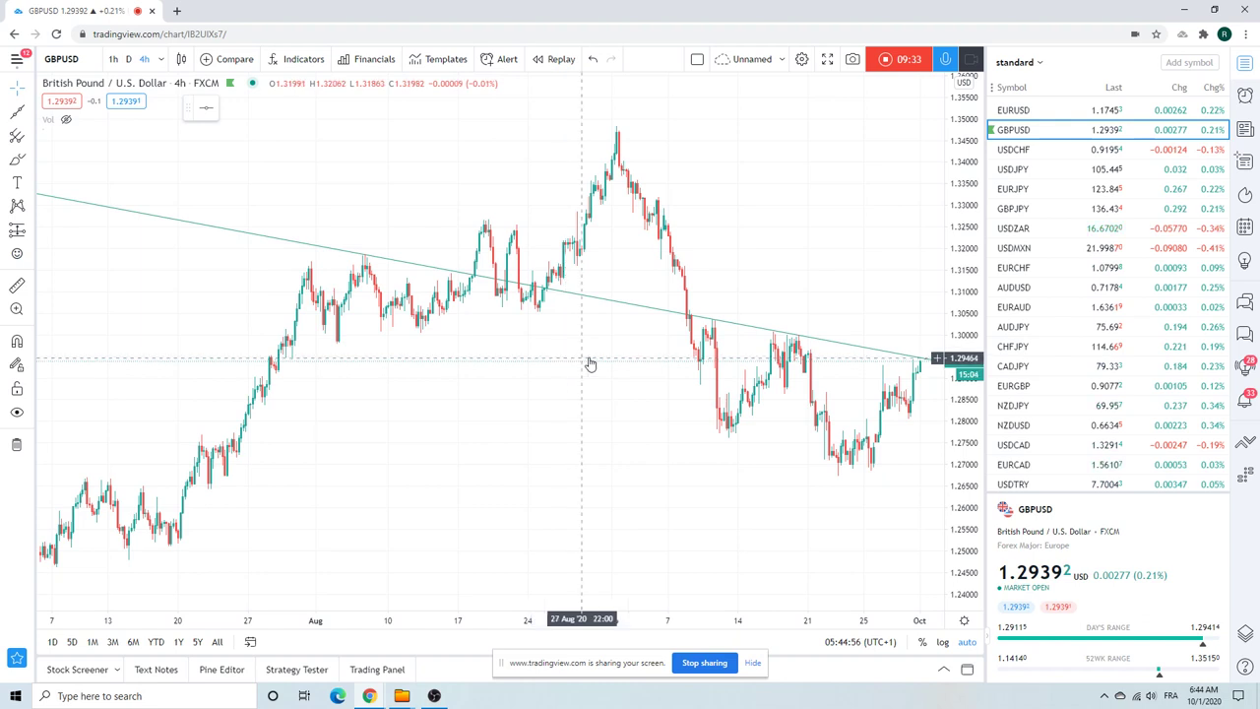
{"action": "left_click", "coordinate": [1019, 209]}
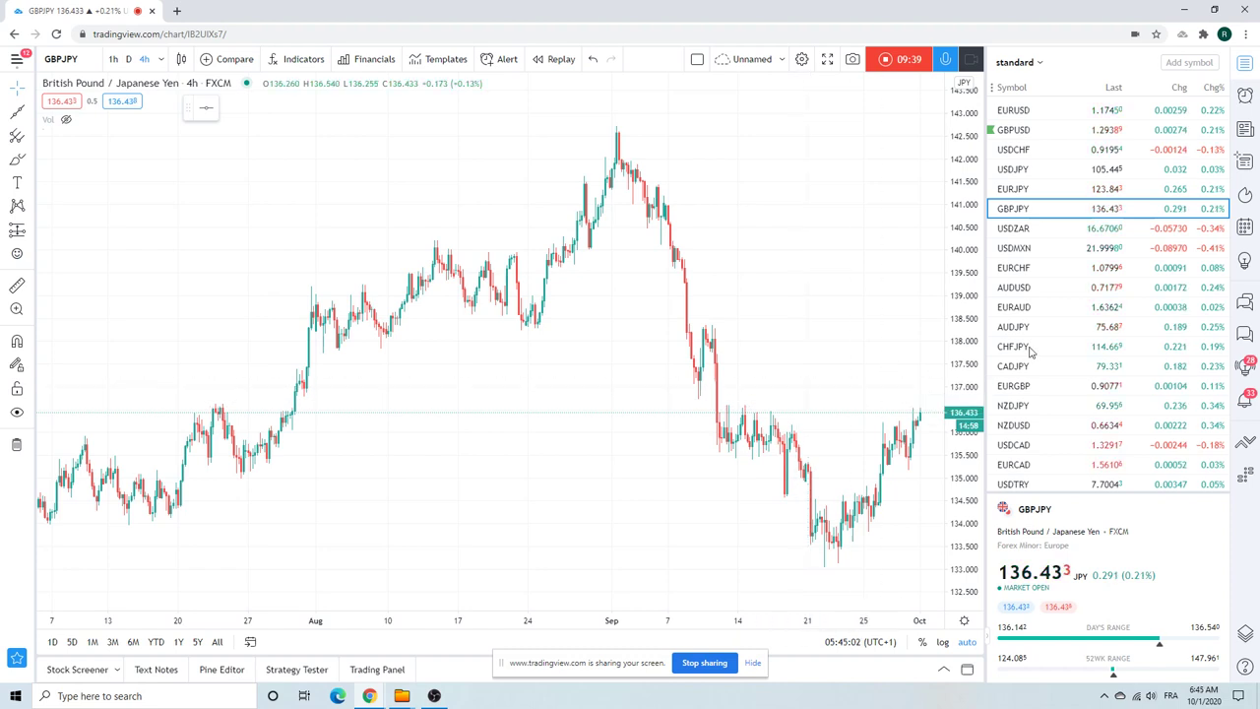
Zoom into the USDJPY 4-hour chart, then stop the video idea recording to preview it.
{"action": "left_click", "coordinate": [1043, 169]}
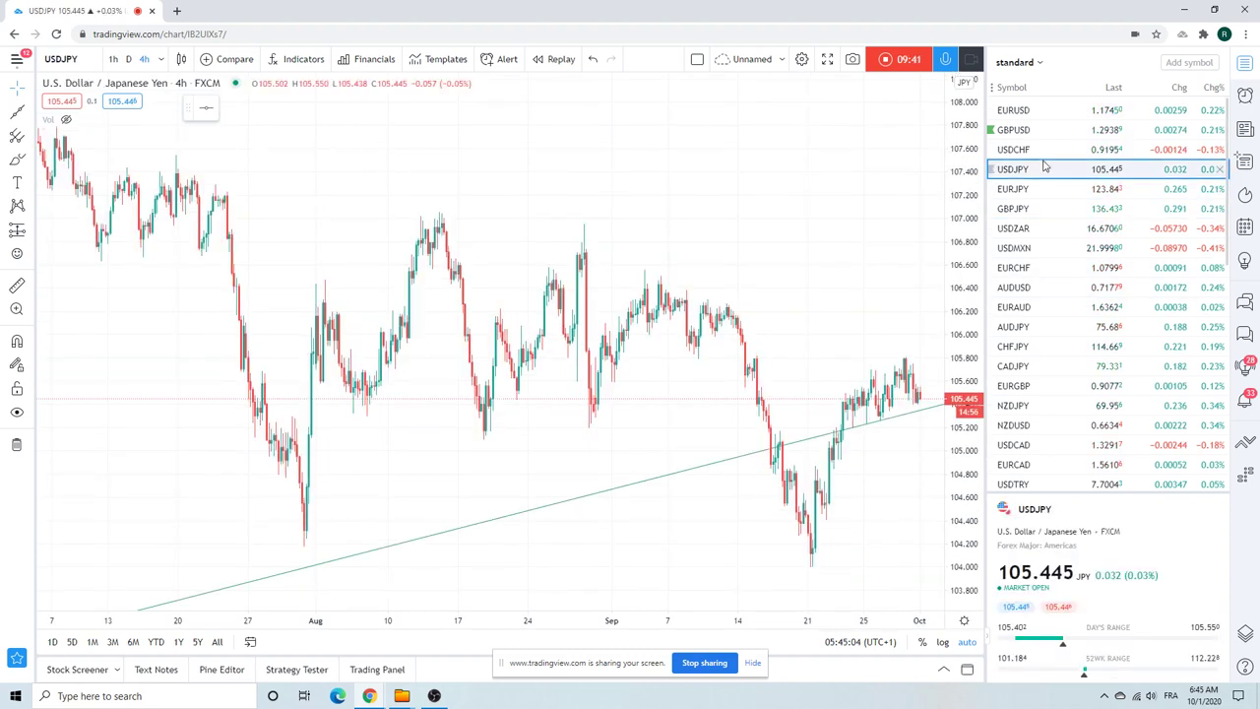
{"action": "scroll", "coordinate": [698, 217], "scroll_direction": "up", "scroll_amount": 2}
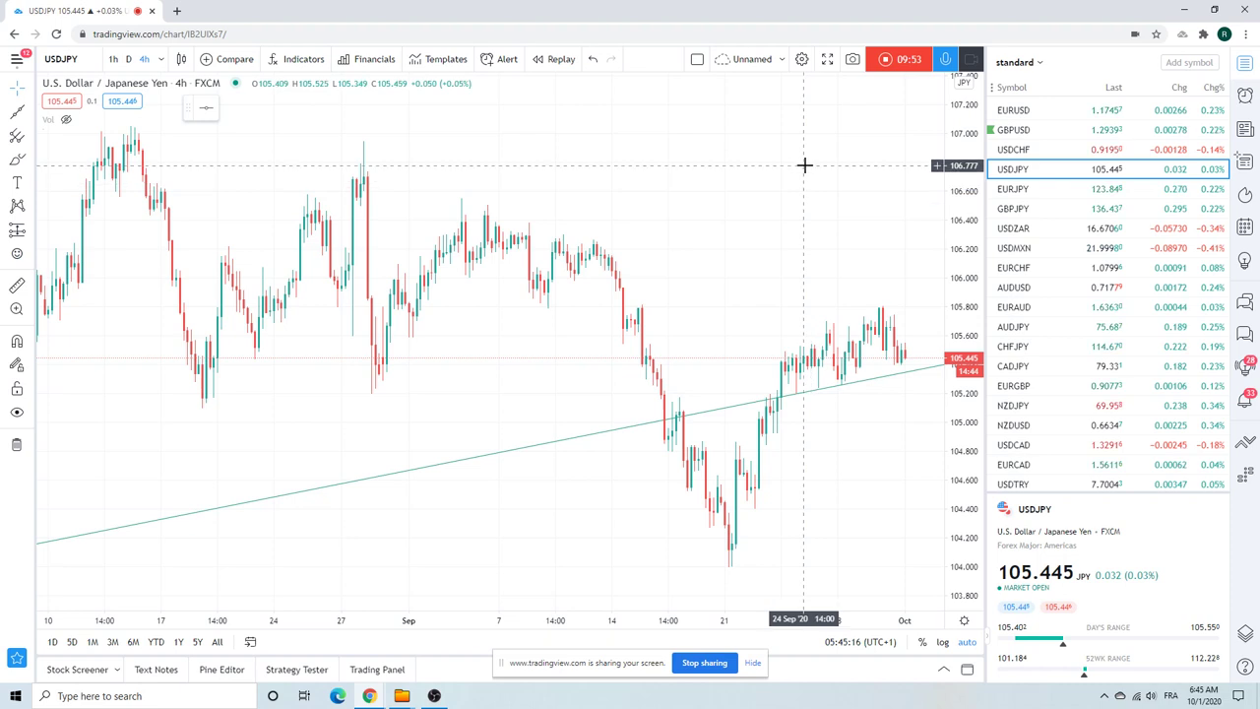
{"action": "left_click", "coordinate": [886, 61]}
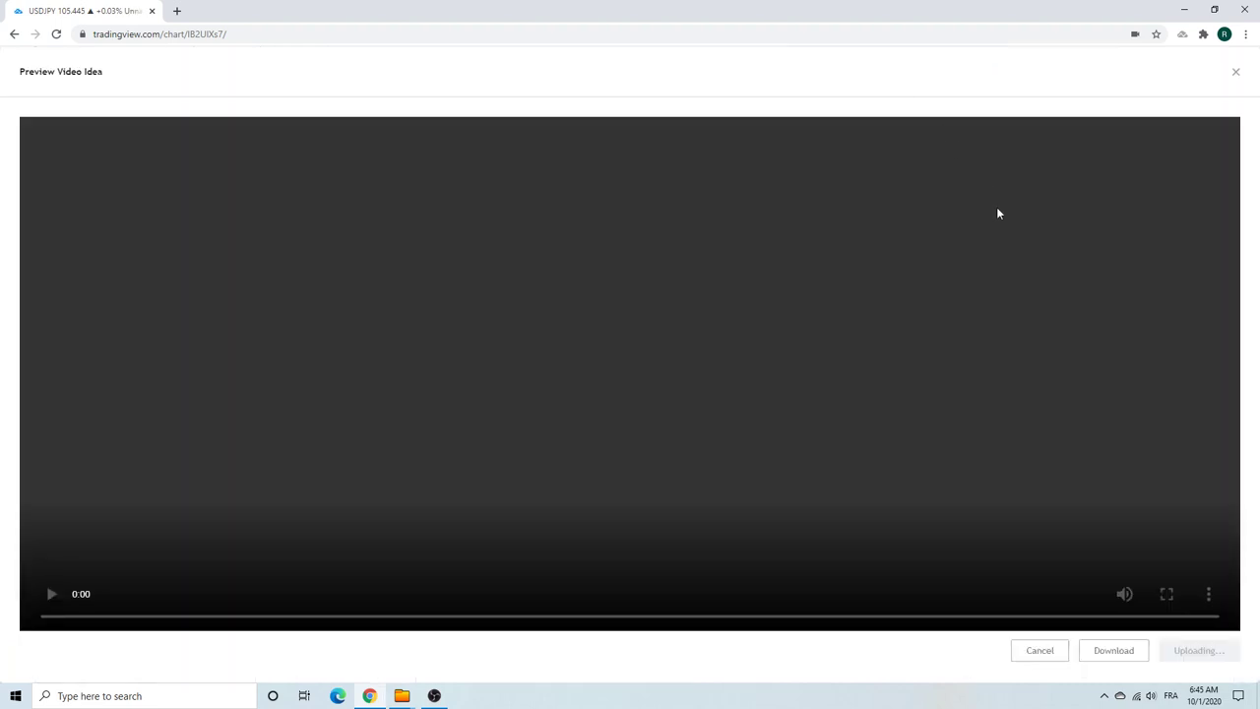